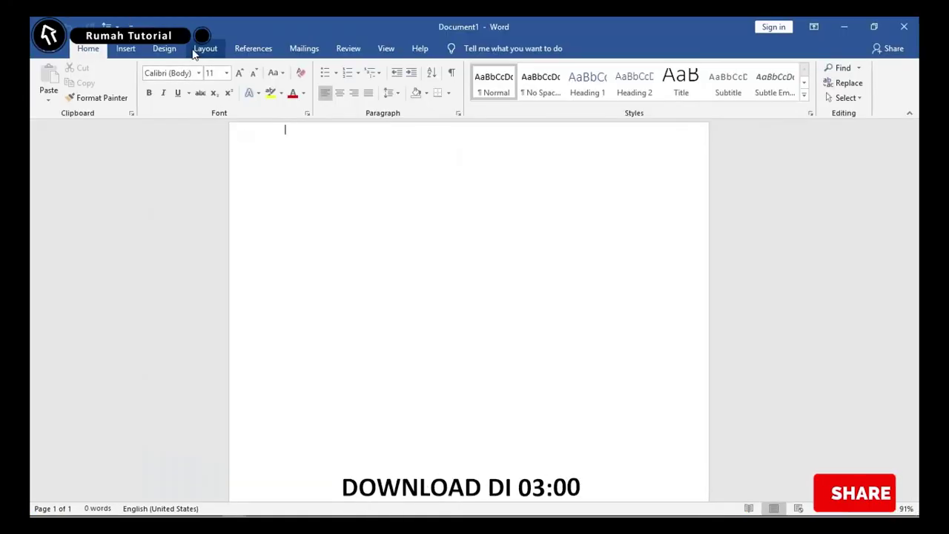
Step: Set the page to A4 paper, landscape orientation and Narrow margins
click(198, 51)
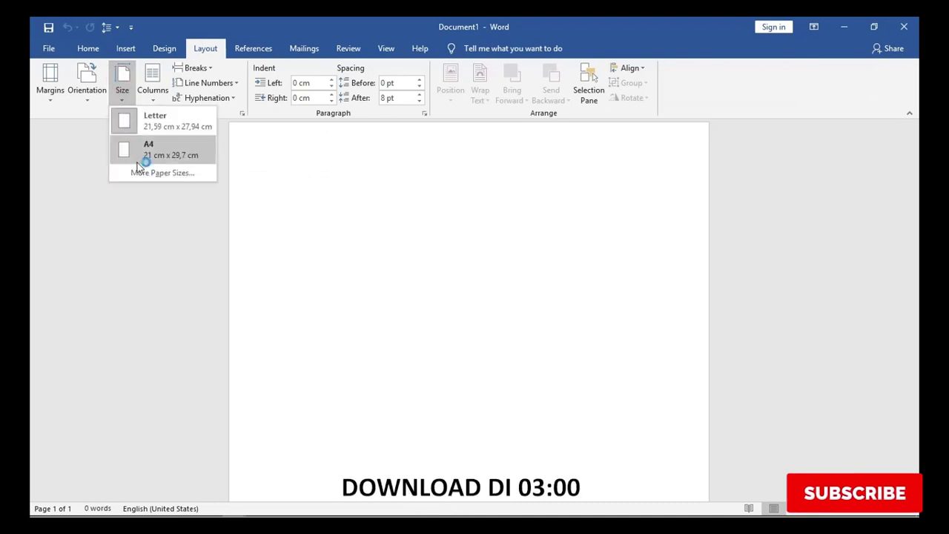
click(146, 161)
click(87, 82)
click(103, 145)
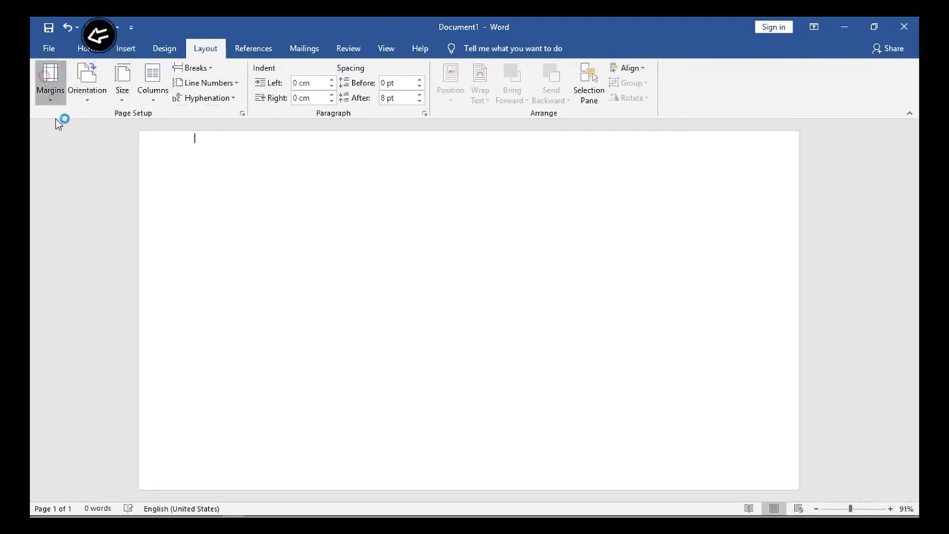
click(80, 211)
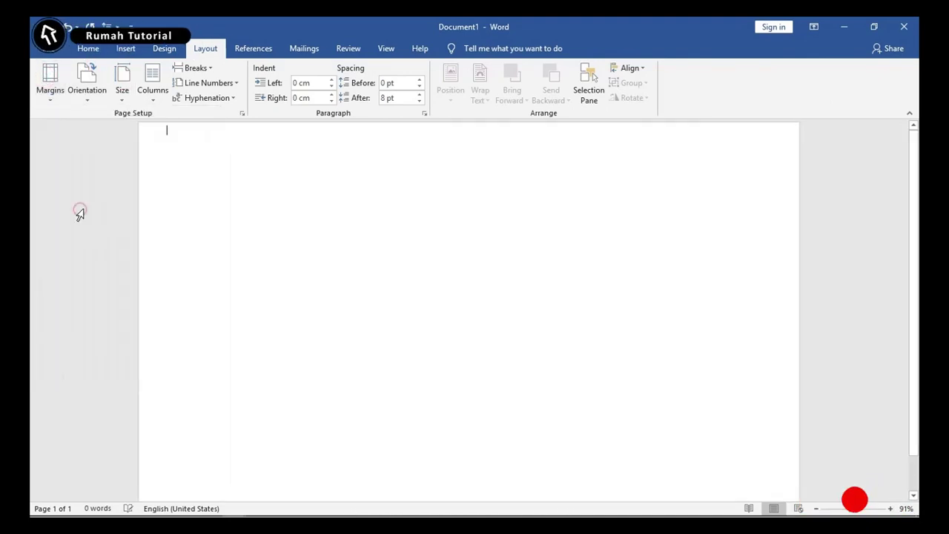
click(122, 50)
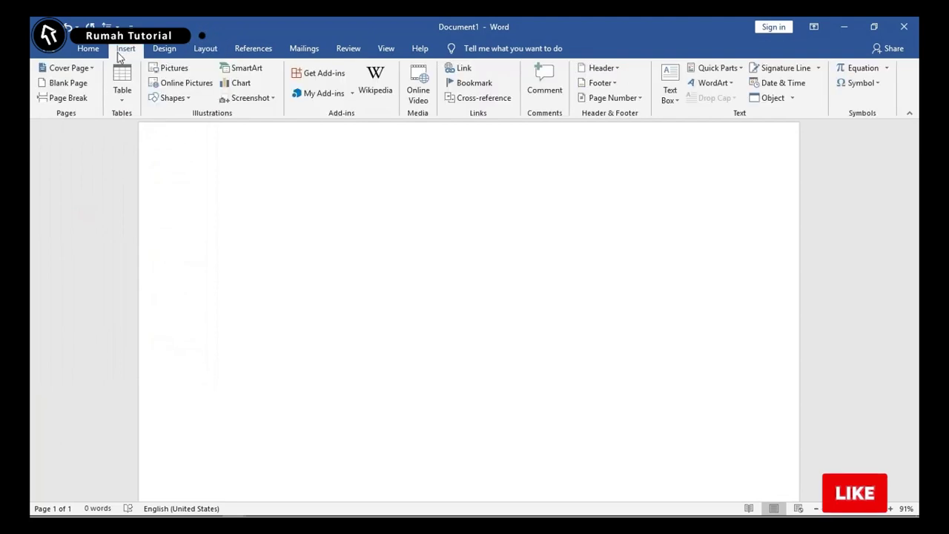
Step: Draw a rectangle across nearly the whole page and set its height to 21 cm
click(171, 98)
click(192, 127)
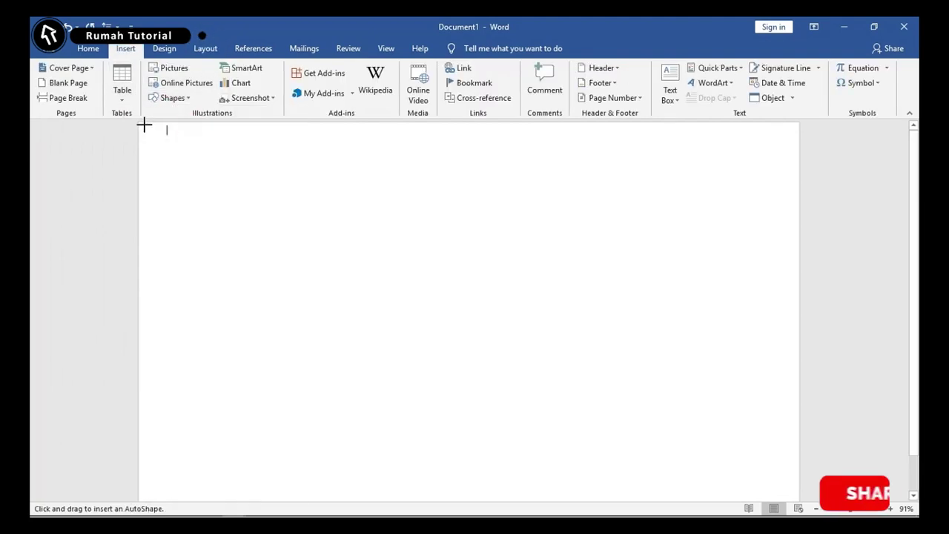
drag(144, 125, 794, 499)
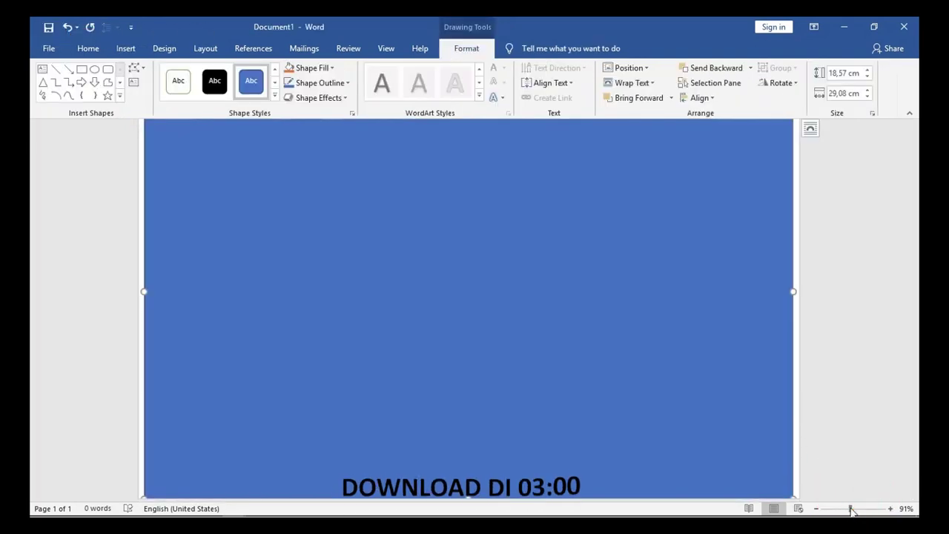
drag(851, 509, 846, 508)
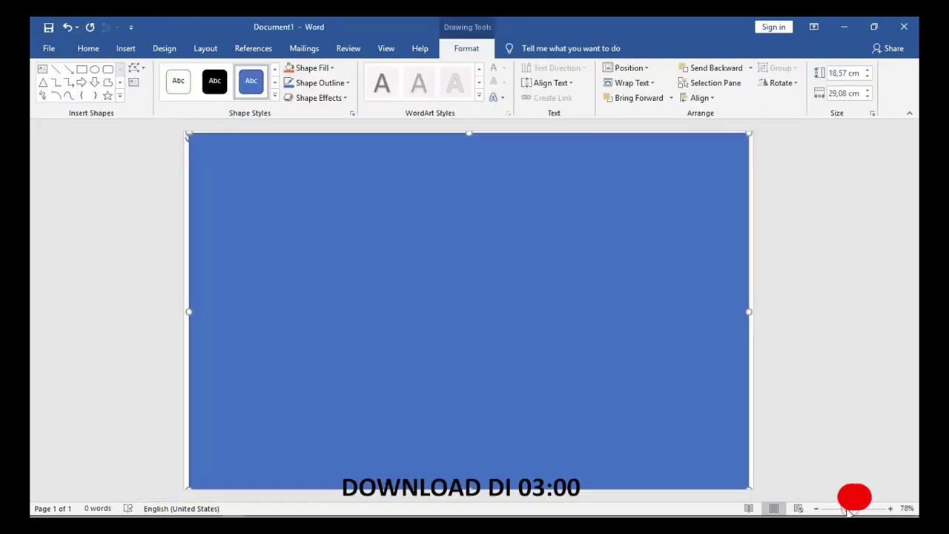
click(853, 73)
text(2)
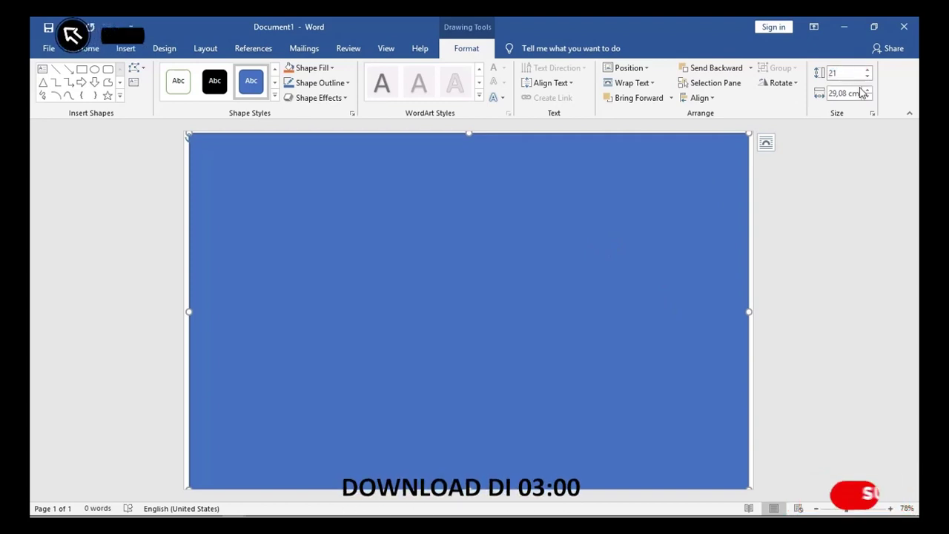
text(1)
key(Tab)
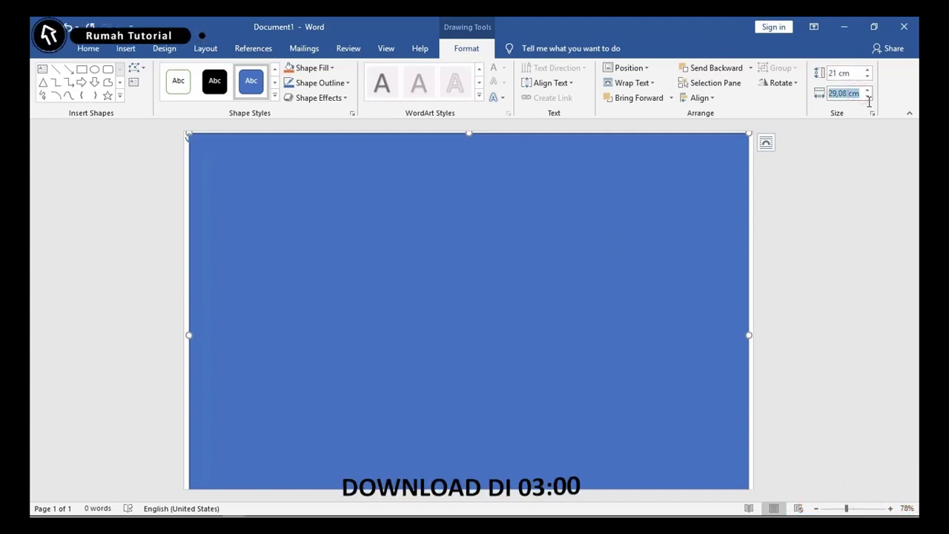
text(29,7)
Step: Fill the rectangle with the frame1-01 picture, working offline
click(868, 97)
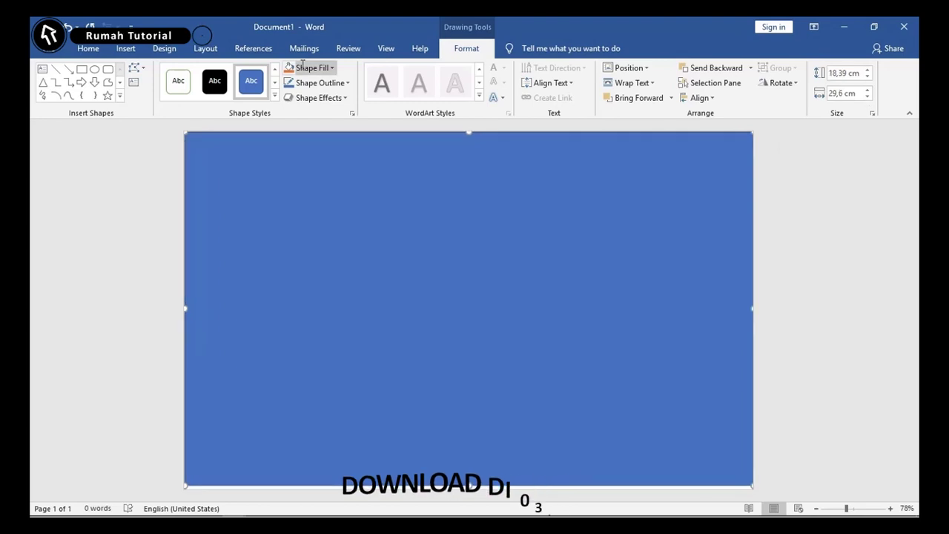
click(296, 68)
click(340, 220)
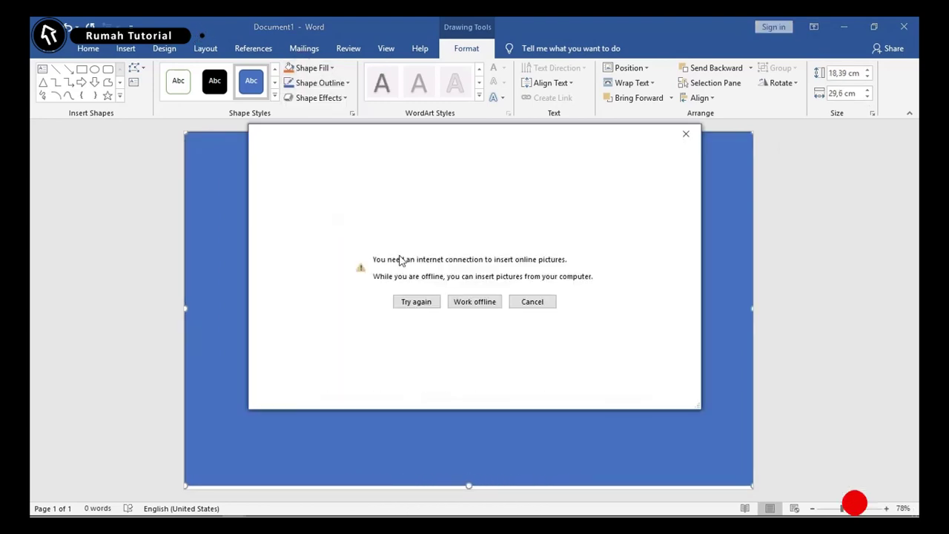
click(469, 304)
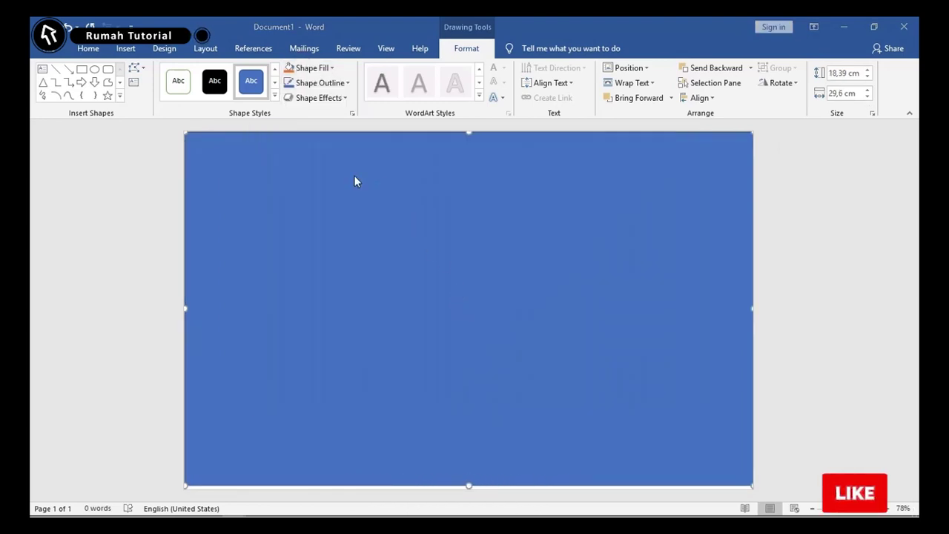
click(344, 144)
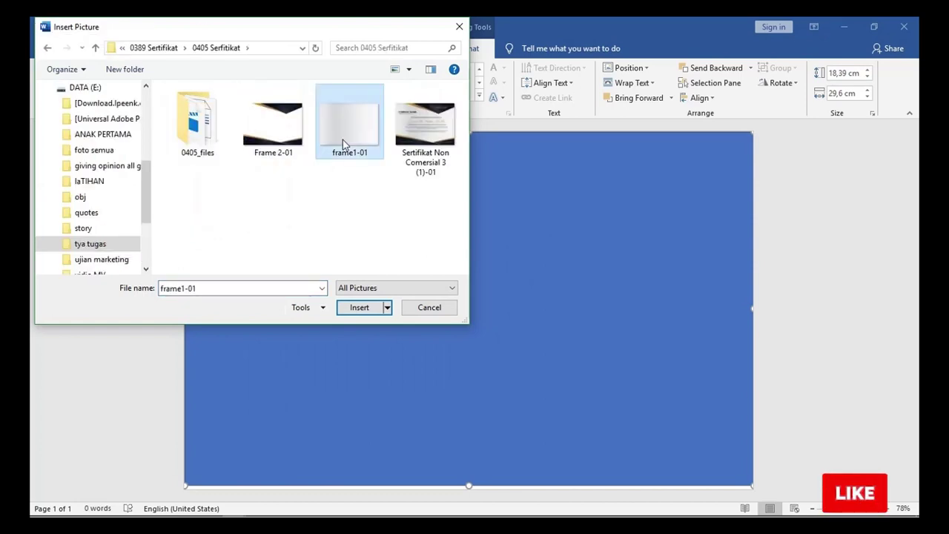
double_click(344, 143)
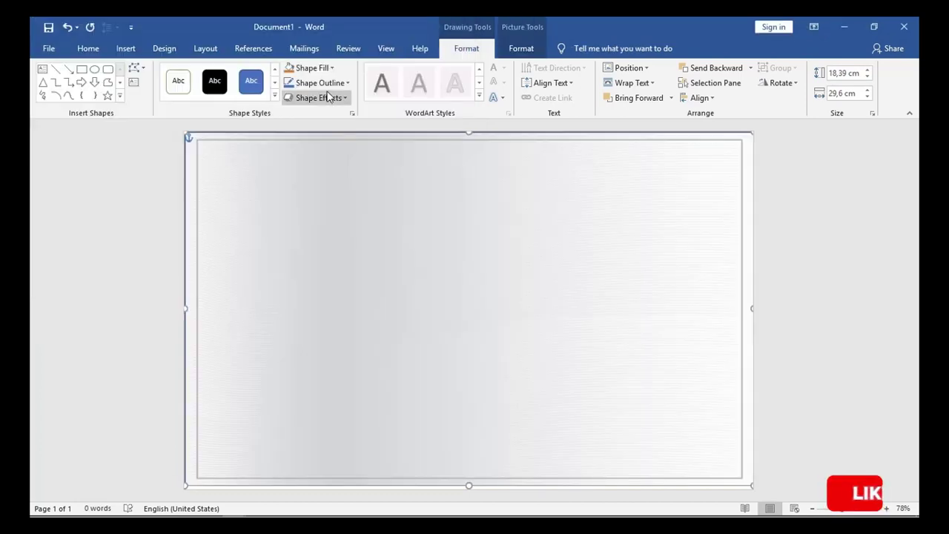
Step: Remove the rectangle's outline and move it lower on the page
click(327, 84)
click(346, 198)
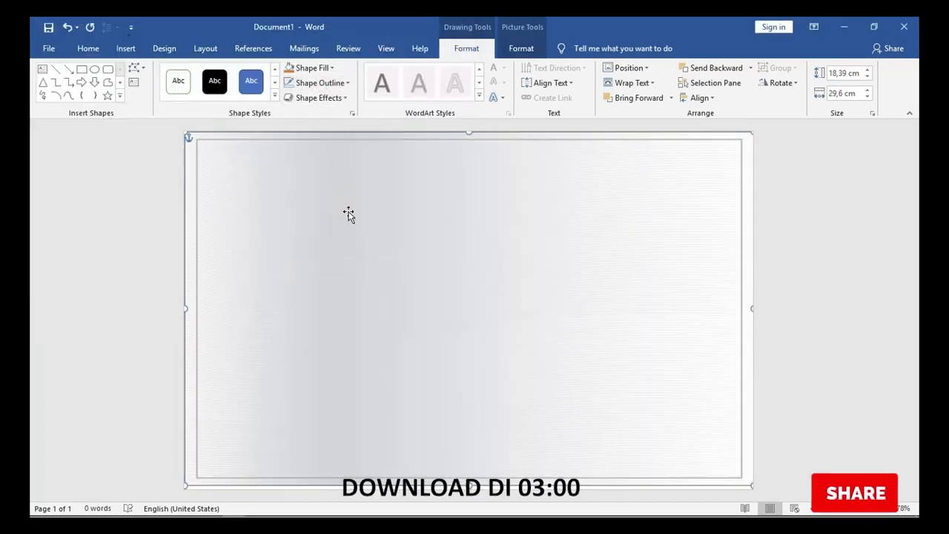
click(349, 212)
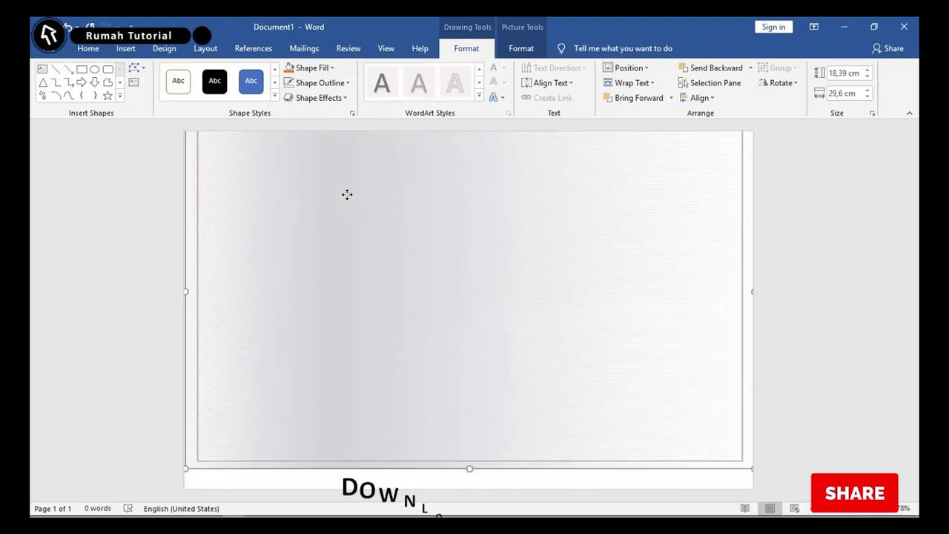
click(348, 208)
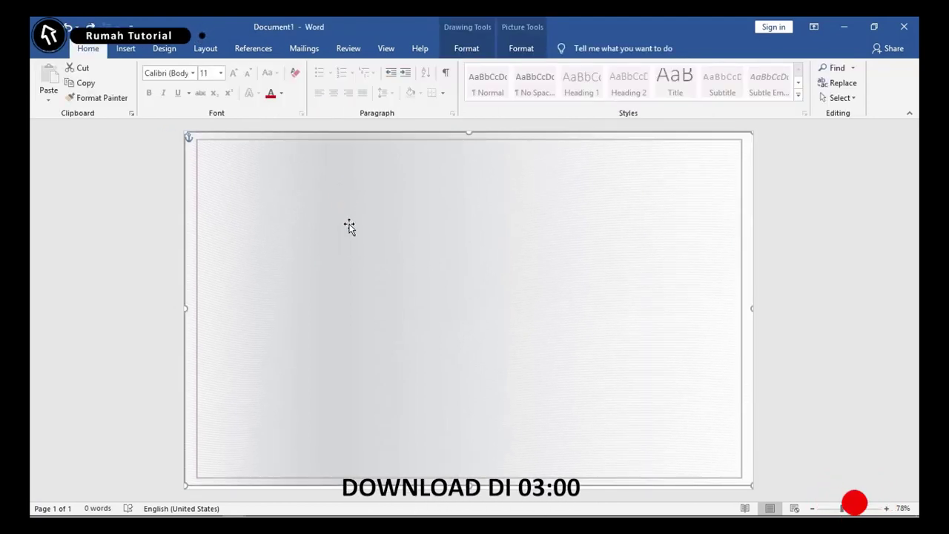
drag(349, 226, 375, 299)
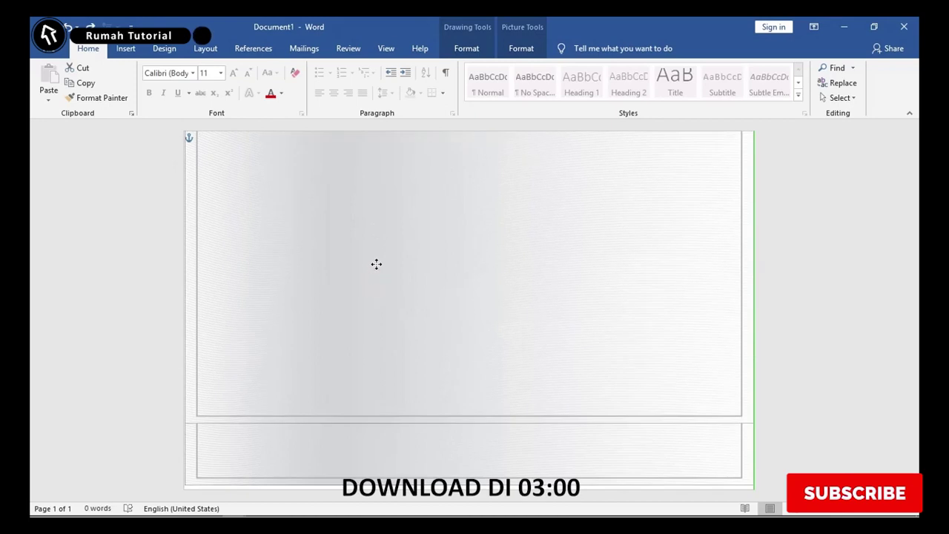
drag(374, 300, 375, 315)
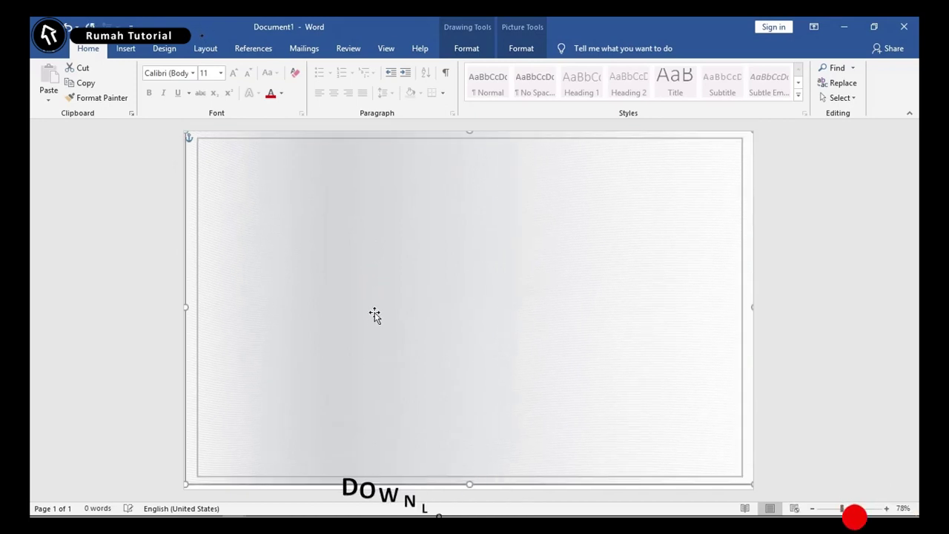
Step: Replace the rectangle's picture fill with the Frame 2-01 image
click(415, 343)
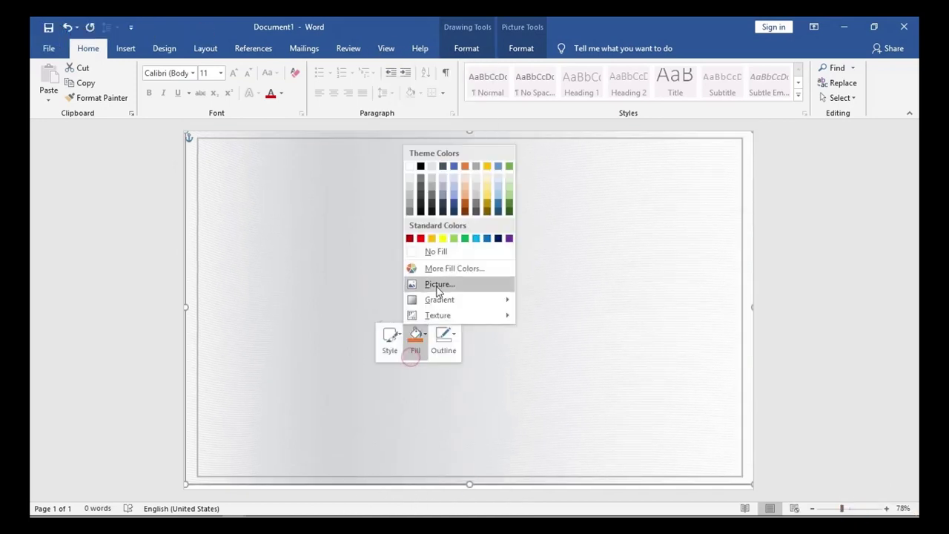
click(436, 286)
click(474, 301)
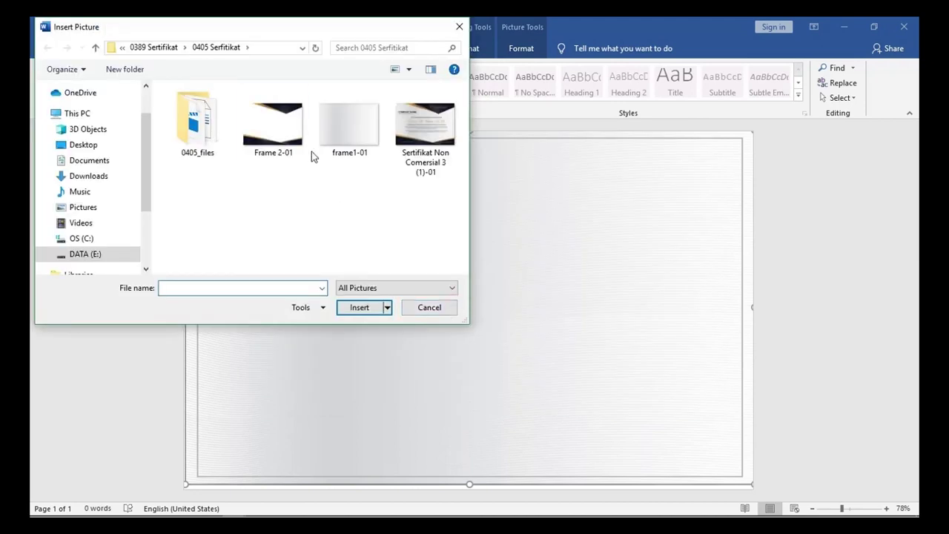
click(302, 150)
double_click(303, 150)
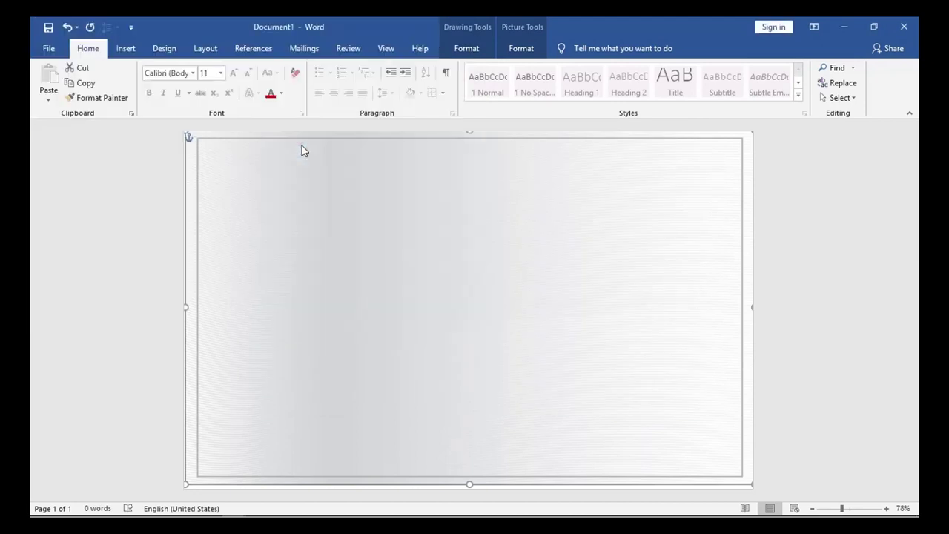
Step: Draw a text box near the top centre with no fill and no outline
click(111, 50)
click(158, 102)
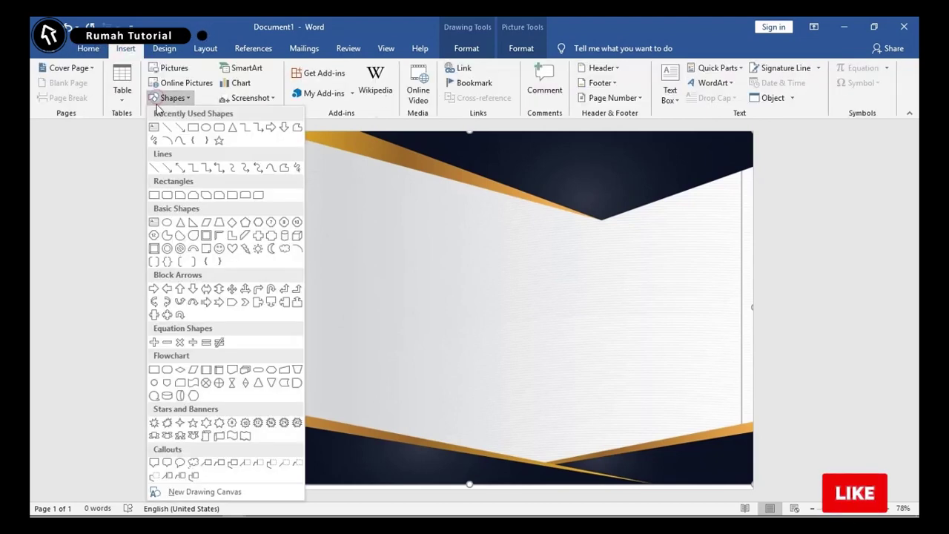
click(149, 128)
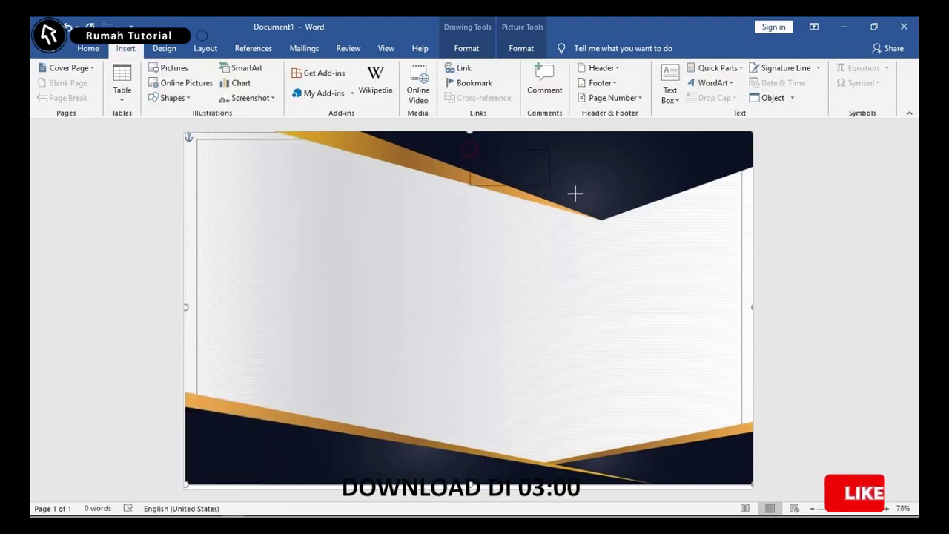
drag(576, 194, 666, 214)
click(327, 68)
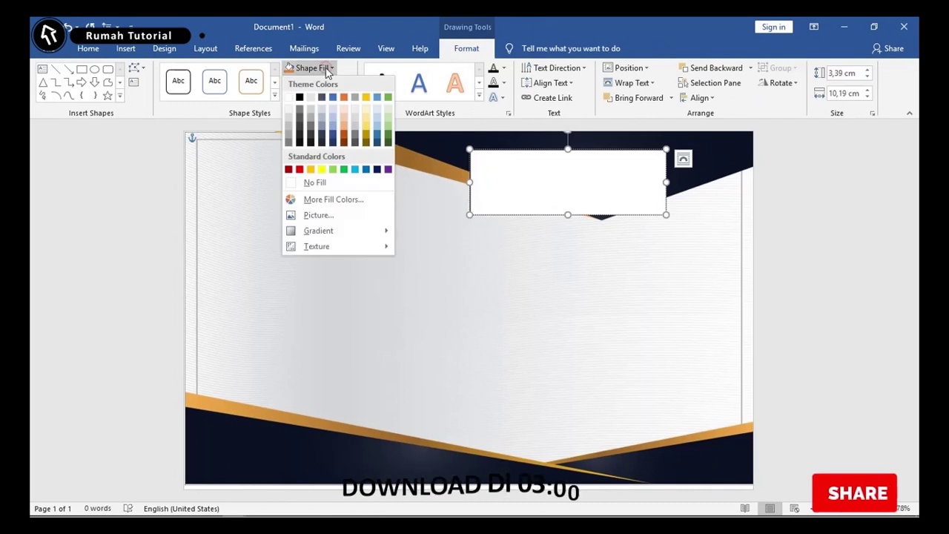
click(343, 181)
click(326, 83)
click(342, 194)
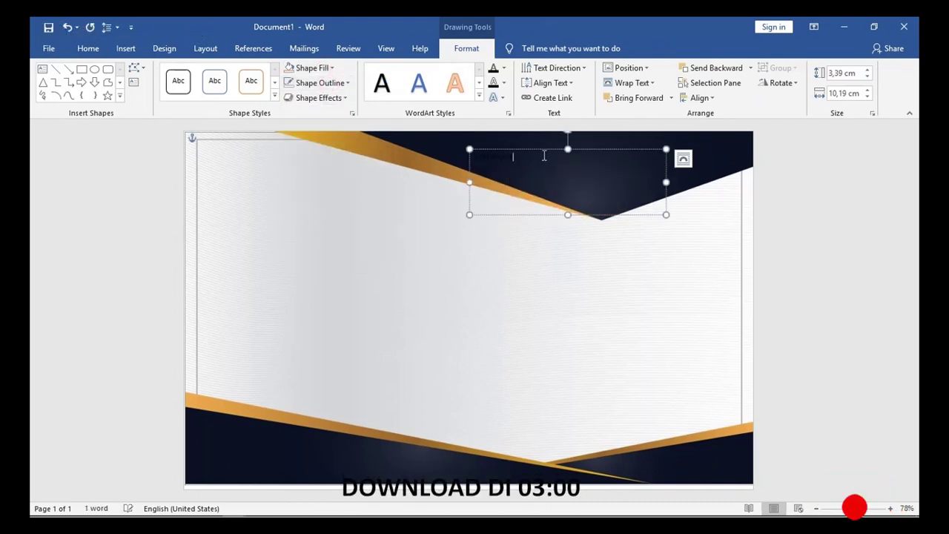
Step: Colour the CERTIFICATE text gold with a dark gold gradient
drag(514, 156, 478, 212)
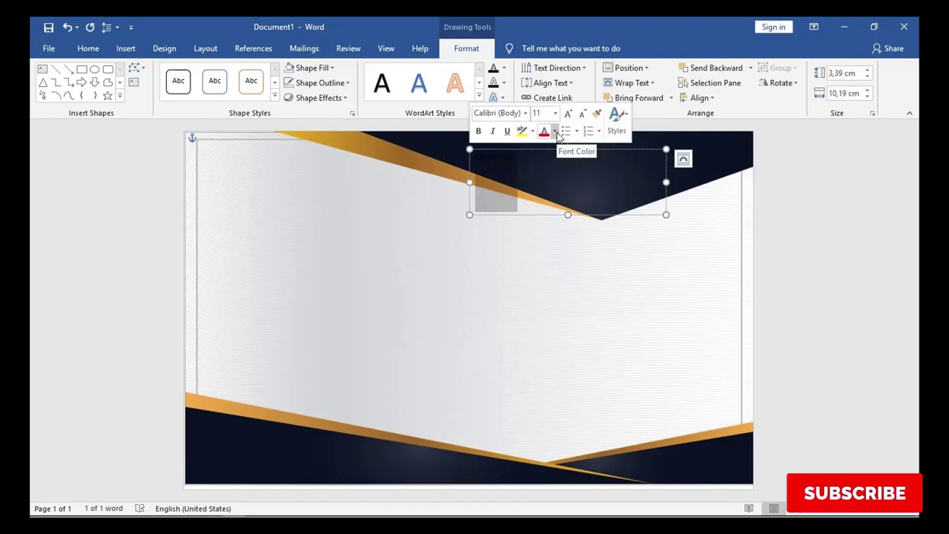
click(556, 132)
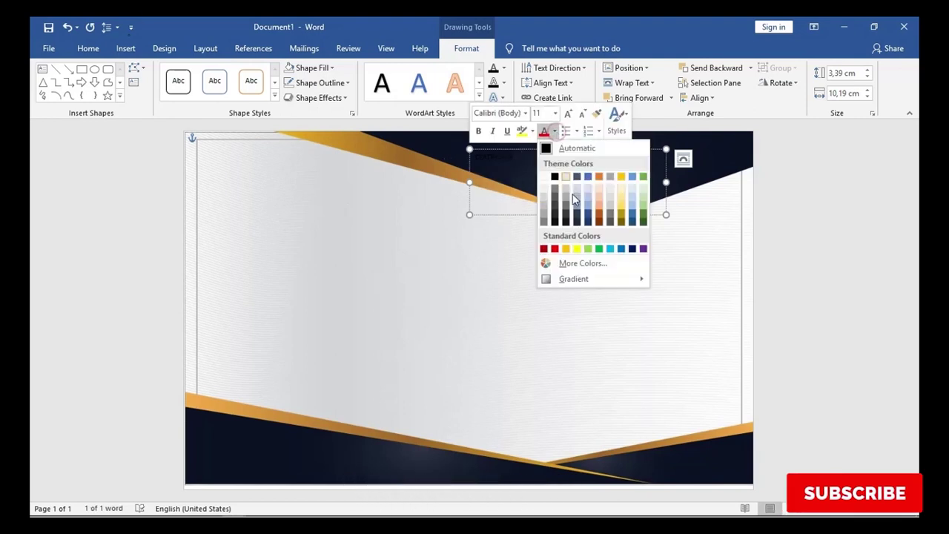
click(622, 221)
click(555, 132)
click(623, 281)
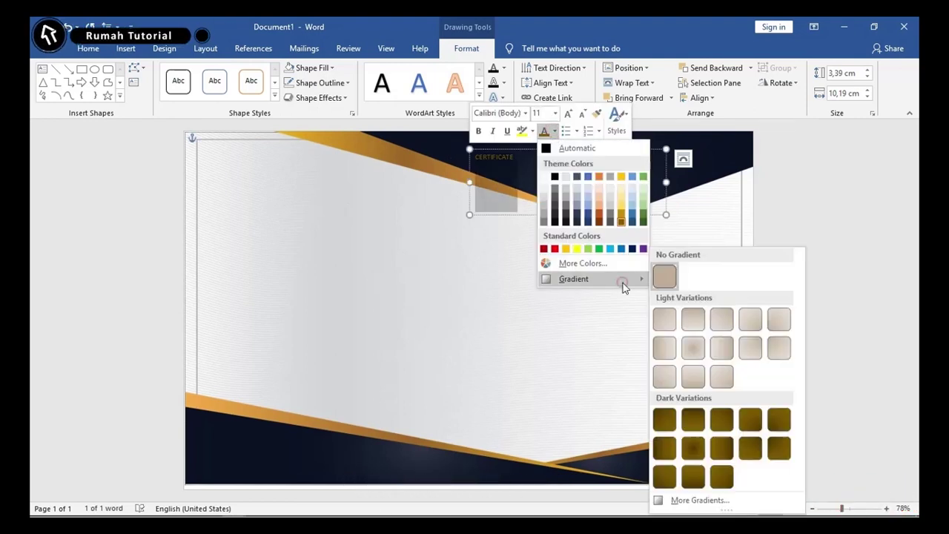
click(750, 439)
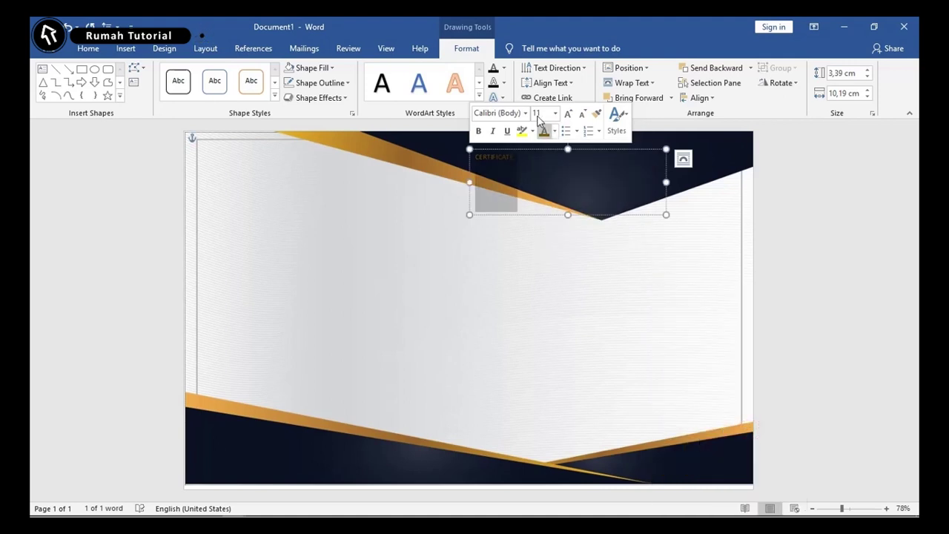
Step: Change the title to mixed-case 'Certificate', enlarge it, and move it to the top-right navy band
right_click(512, 173)
click(536, 135)
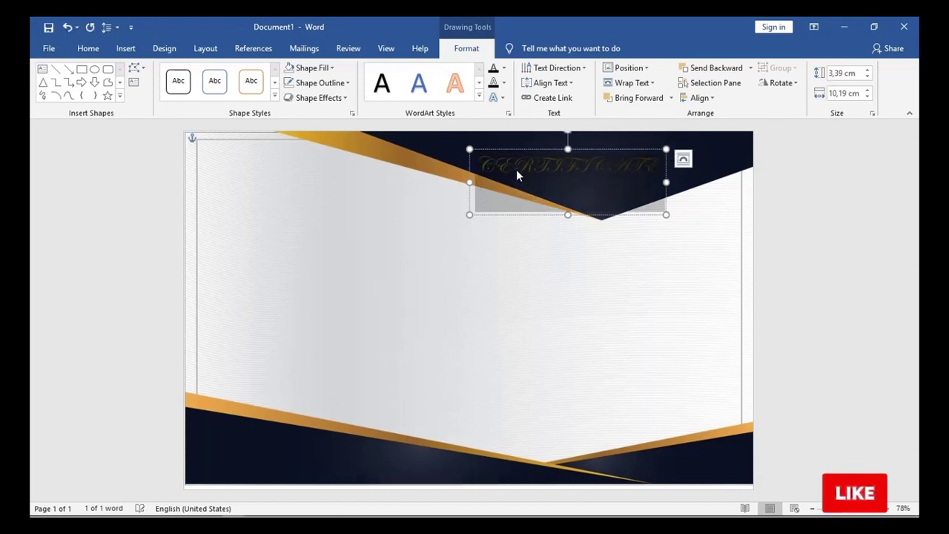
key(ctrl+z)
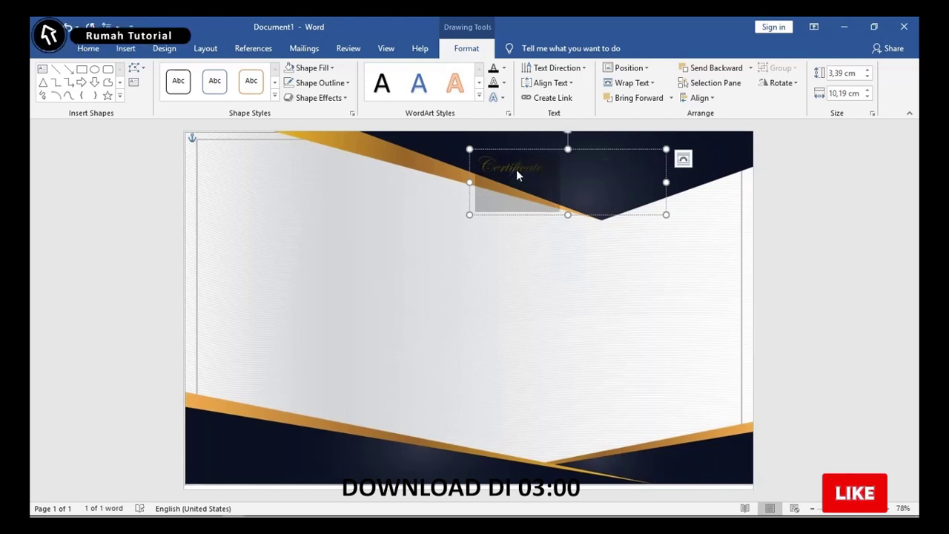
key(ctrl+shift+period)
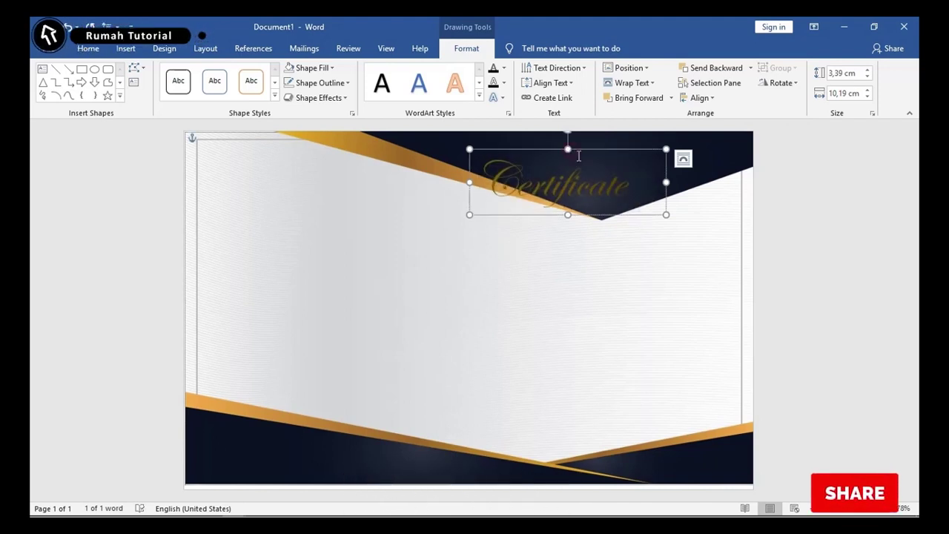
drag(574, 150, 625, 135)
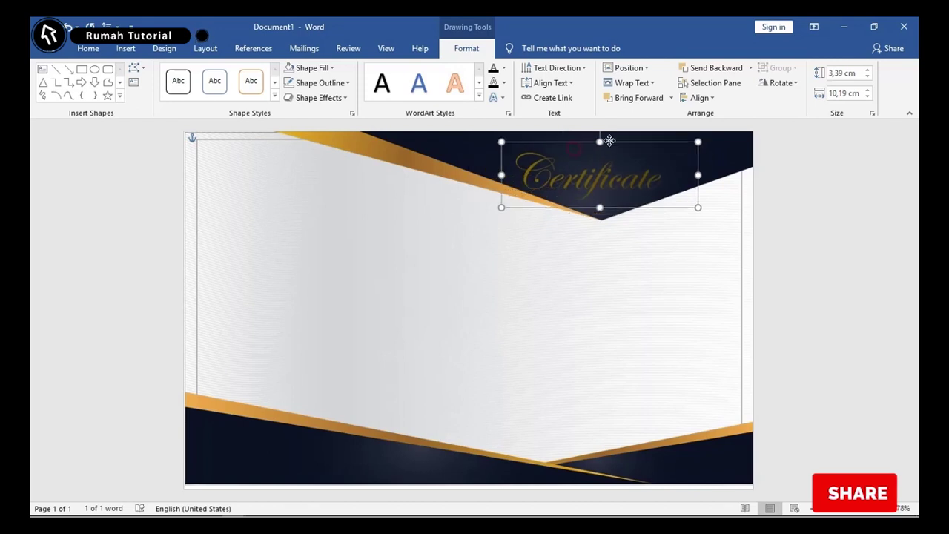
click(550, 265)
click(42, 69)
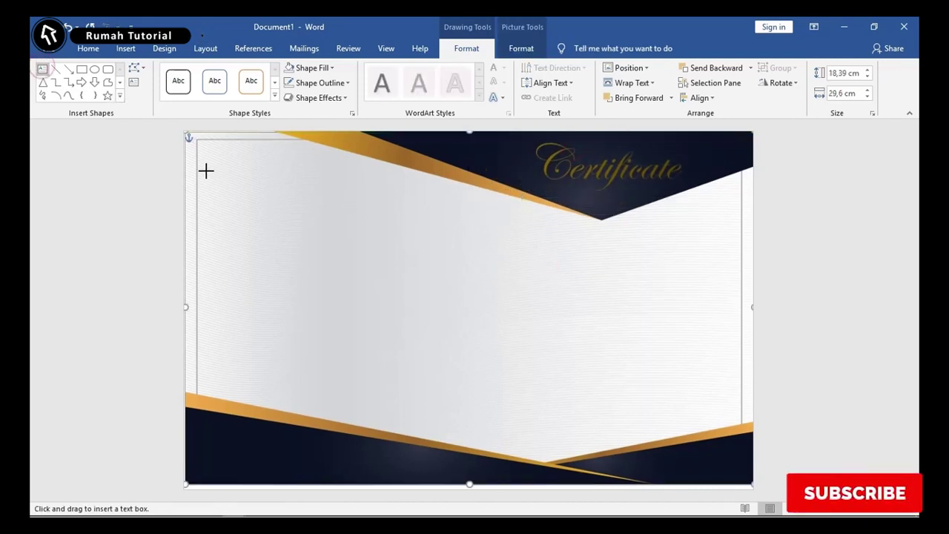
Step: Draw a fill-less, outline-free text box at the top left and shrink it to fit the company lines
drag(205, 171, 386, 232)
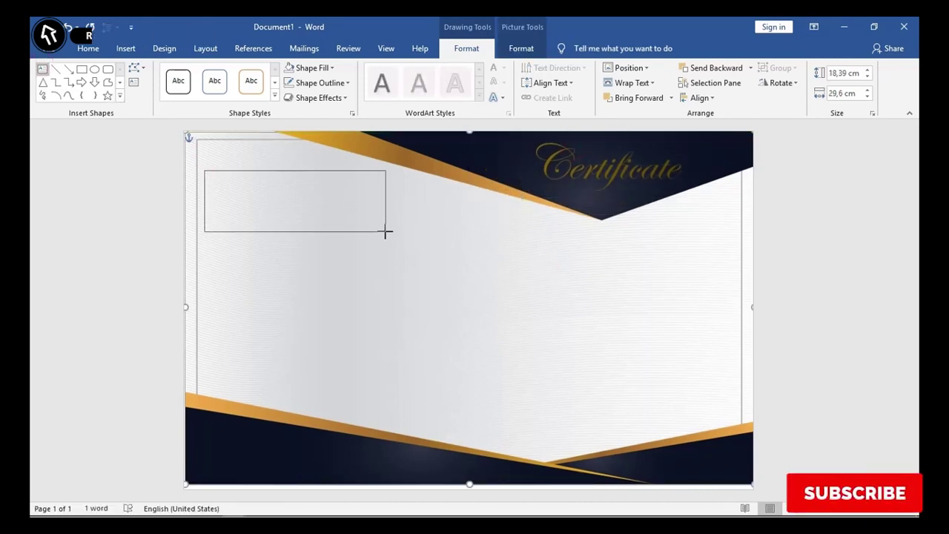
click(313, 67)
click(297, 108)
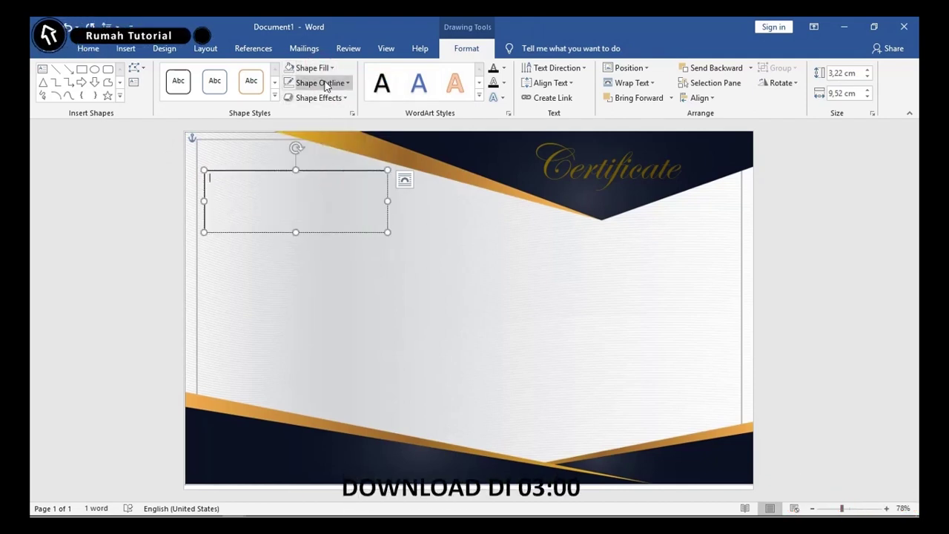
click(321, 82)
click(352, 201)
click(352, 206)
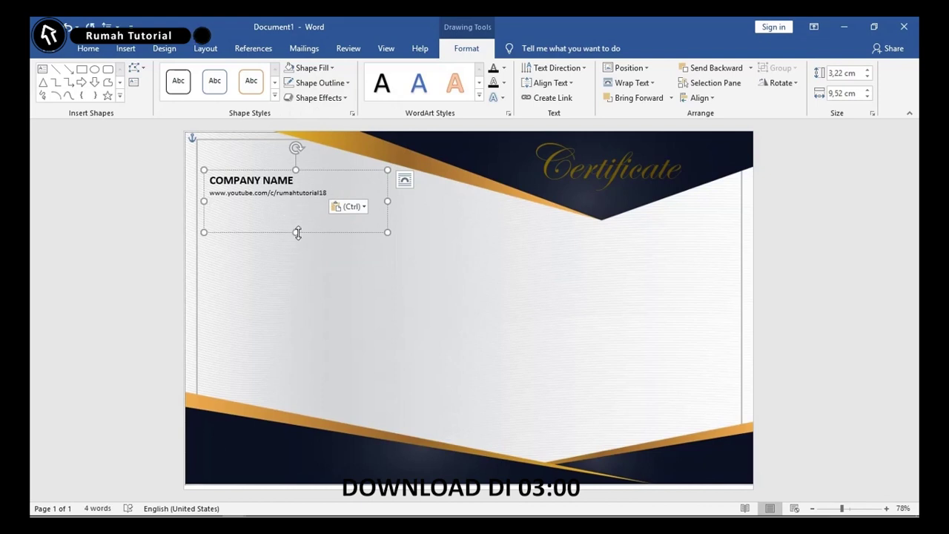
drag(298, 233, 296, 201)
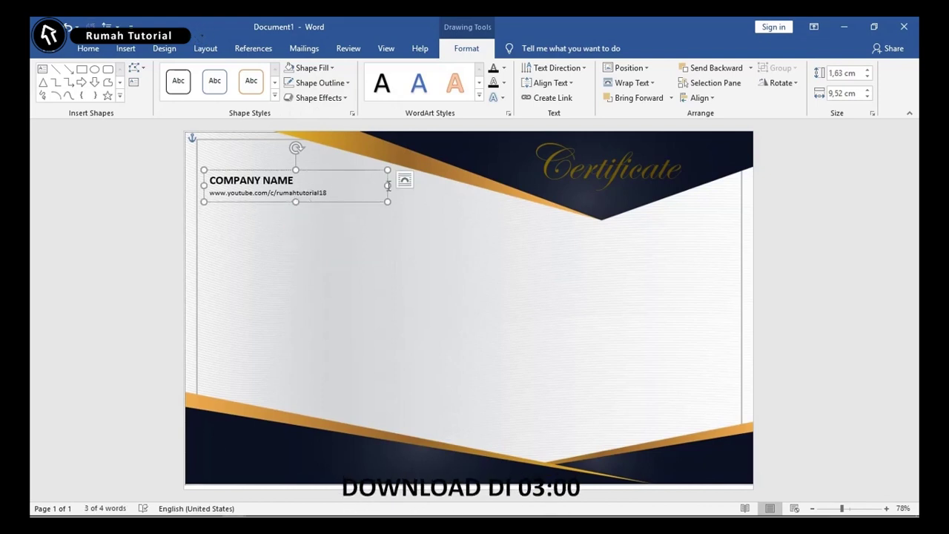
drag(360, 185, 338, 183)
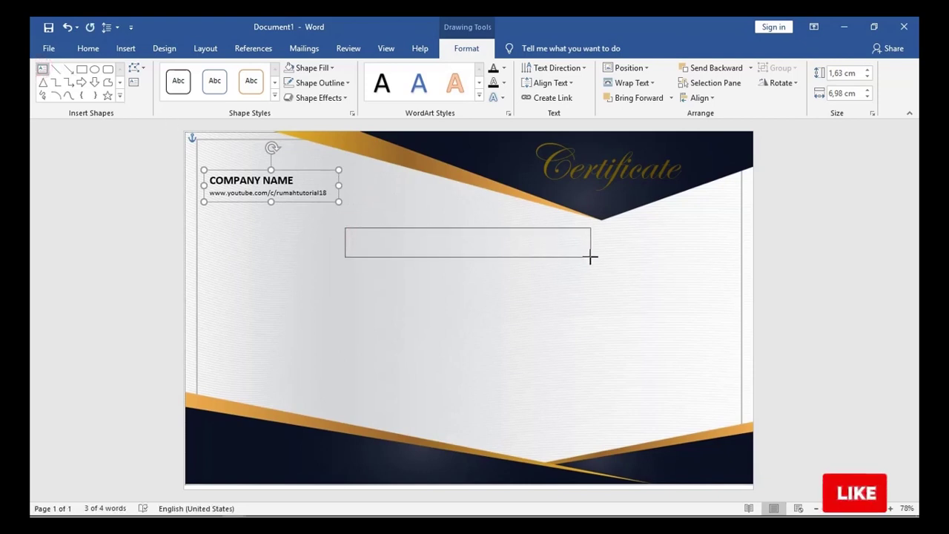
Step: Draw a text box below the title with no fill and no outline
drag(585, 255, 591, 256)
click(312, 68)
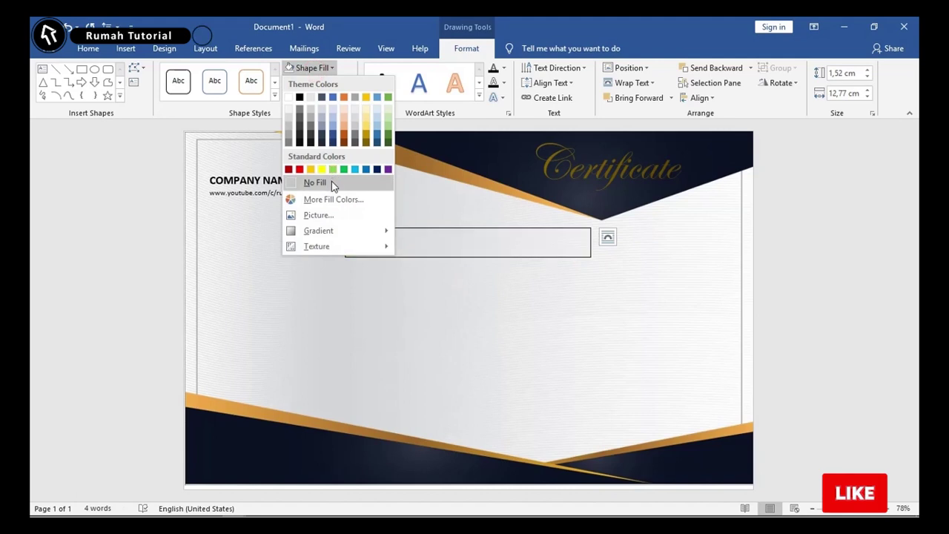
click(332, 182)
click(320, 82)
click(329, 199)
Step: Paste 'This Certificate Of Achivement Is Presented To:' and make it bold and larger
click(369, 245)
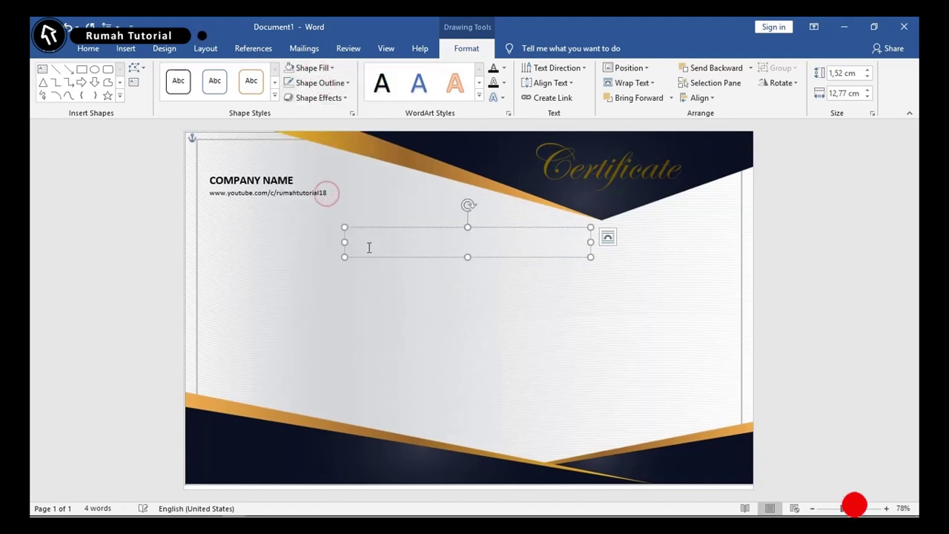
text(This Certificate Of Achivement Is Presented To:)
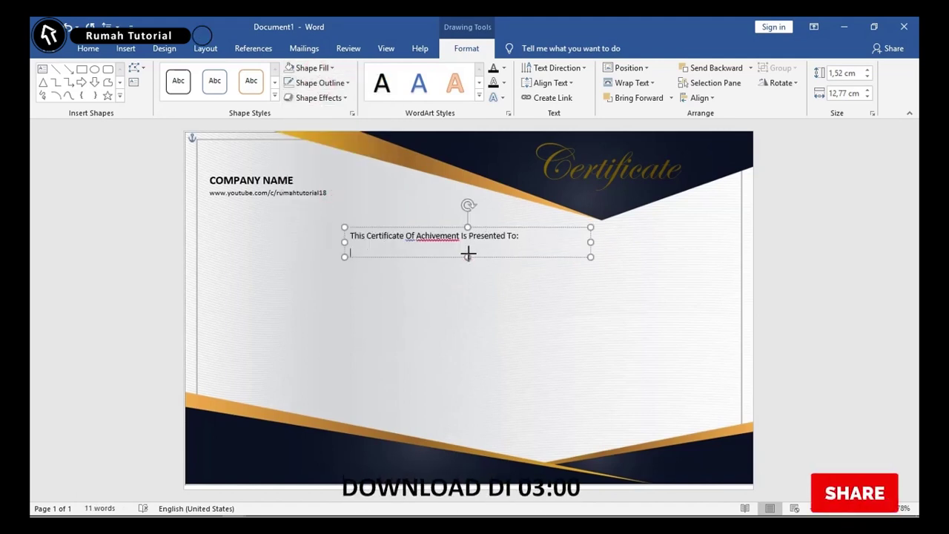
drag(522, 241, 343, 237)
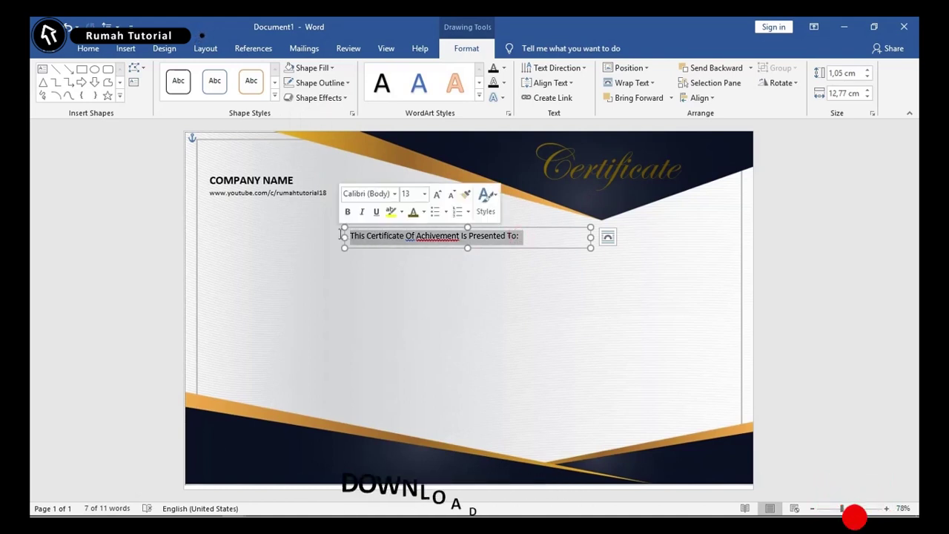
key(ctrl+b)
key(ctrl+bracketright)
key(ctrl+bracketright)
key(ctrl+bracketright)
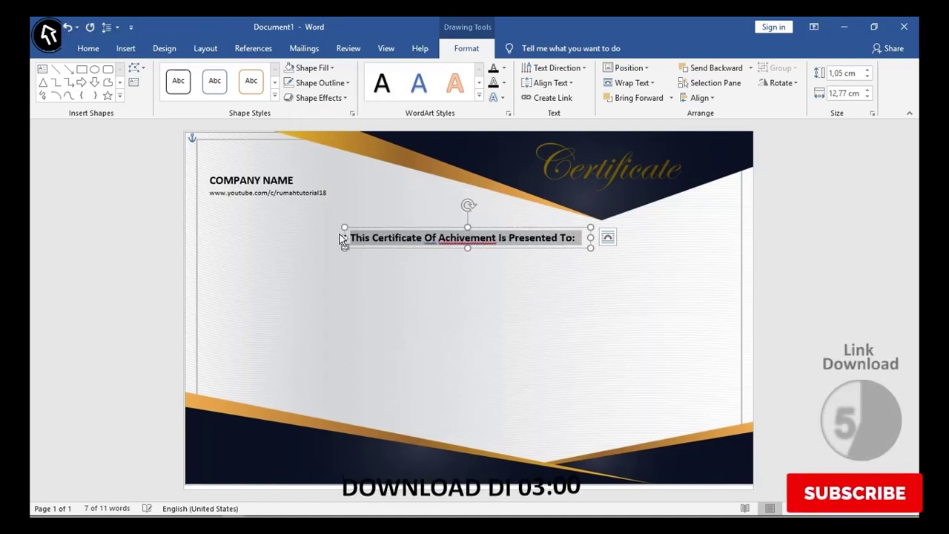
click(339, 267)
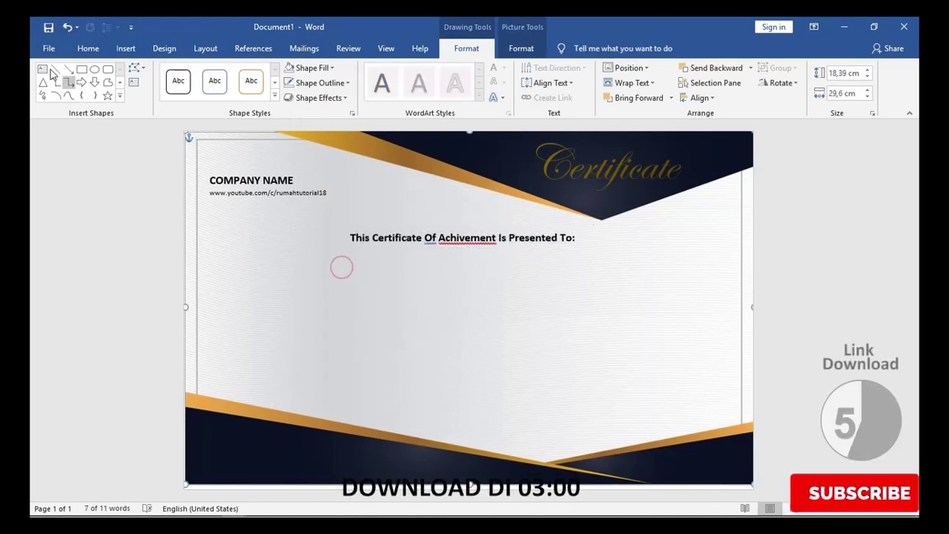
Step: Draw another text box under the presentation sentence
click(42, 69)
drag(300, 246, 613, 285)
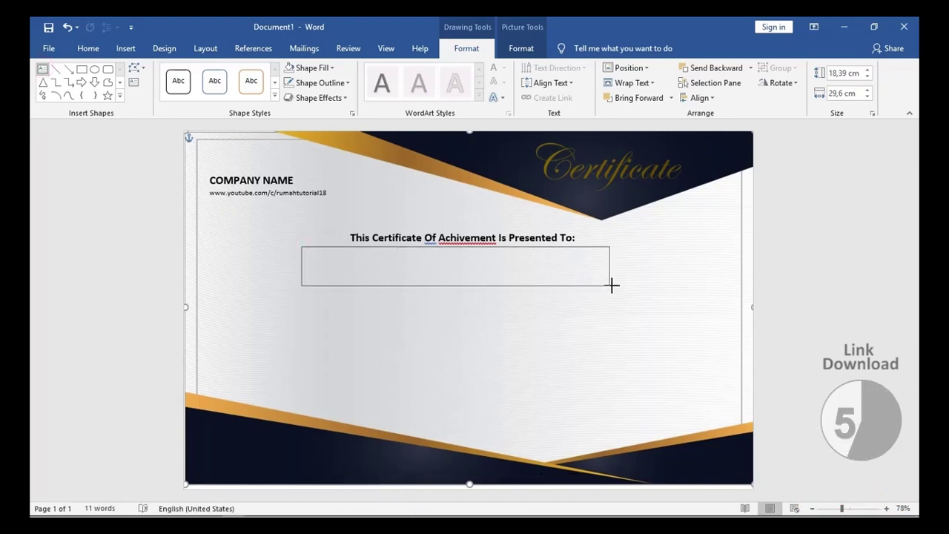
click(328, 68)
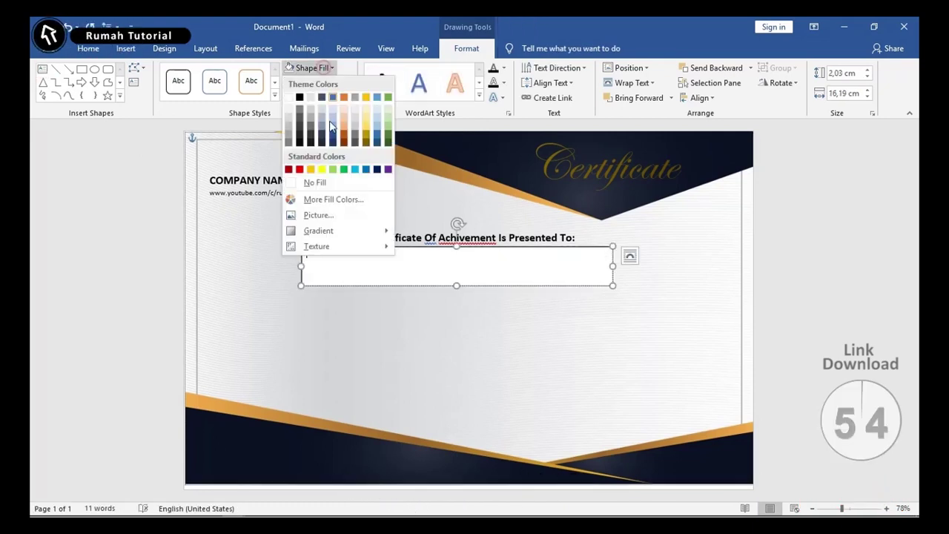
Step: Make the new box fill-less and borderless and paste the recipient's name into it
click(319, 184)
click(321, 82)
click(321, 199)
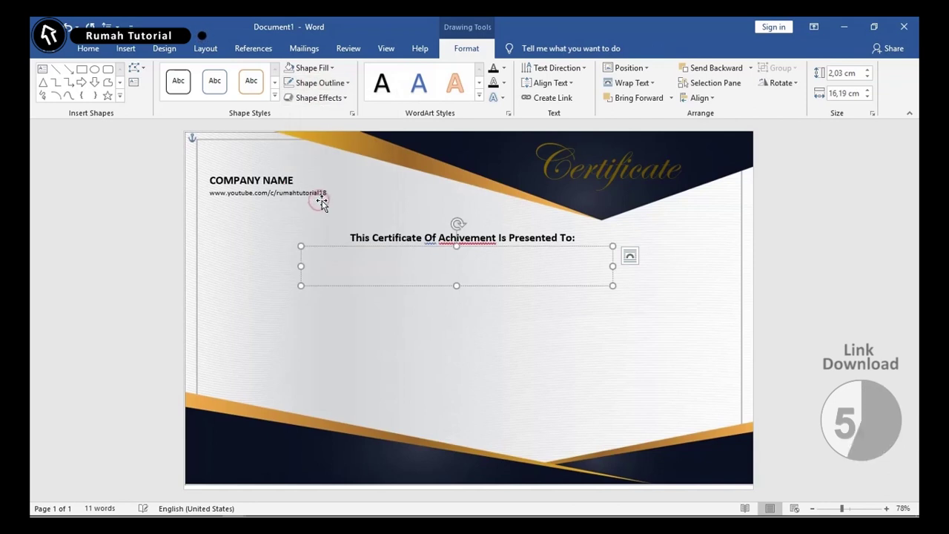
key(ctrl+v)
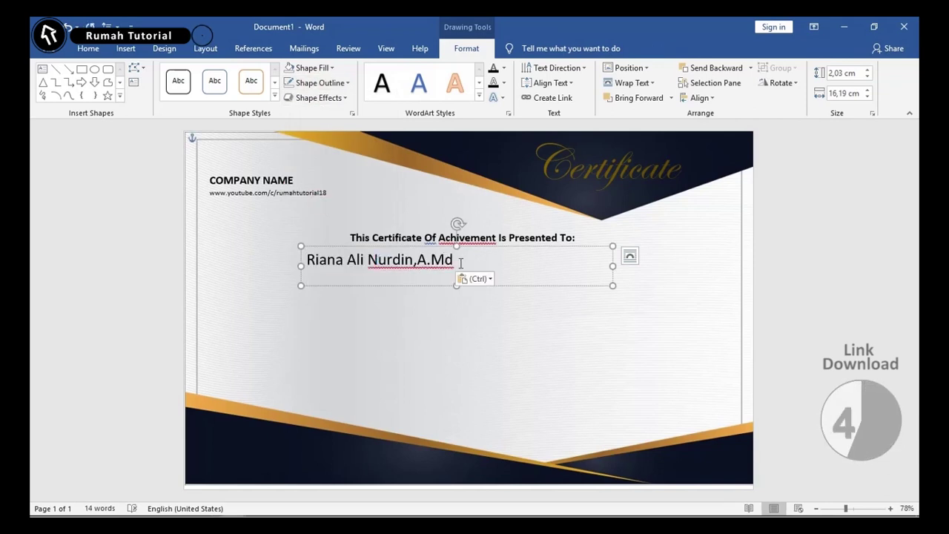
Step: Colour the recipient's name with a dark gold gradient
drag(460, 263, 323, 272)
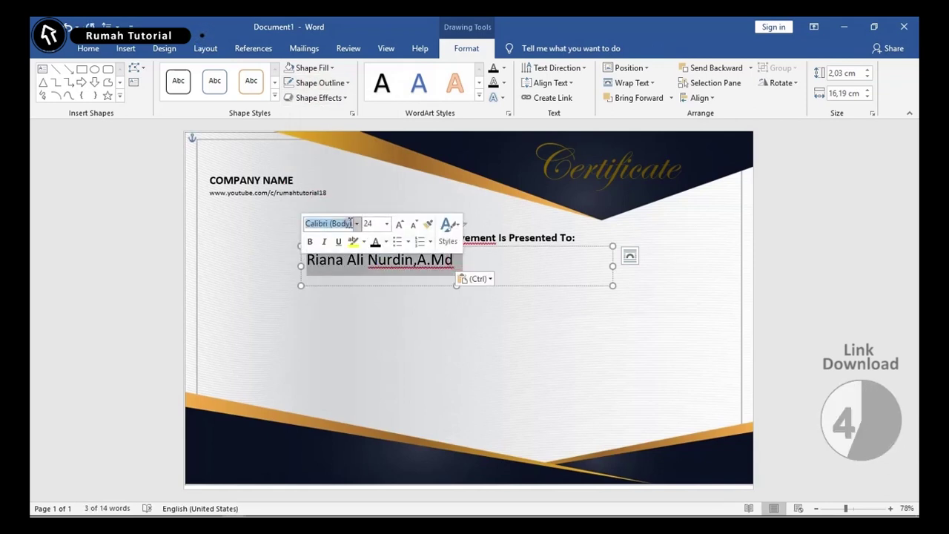
click(387, 244)
click(451, 335)
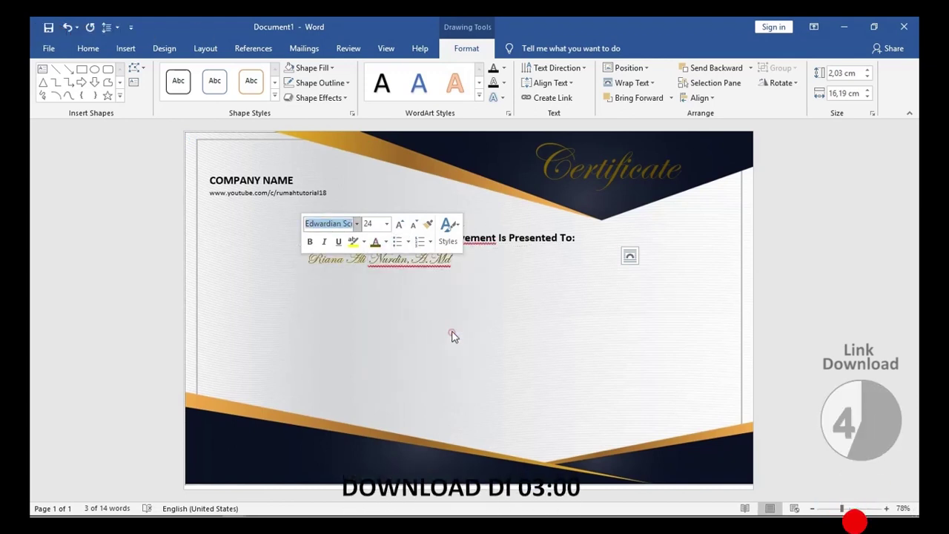
click(386, 242)
mouse_move(418, 390)
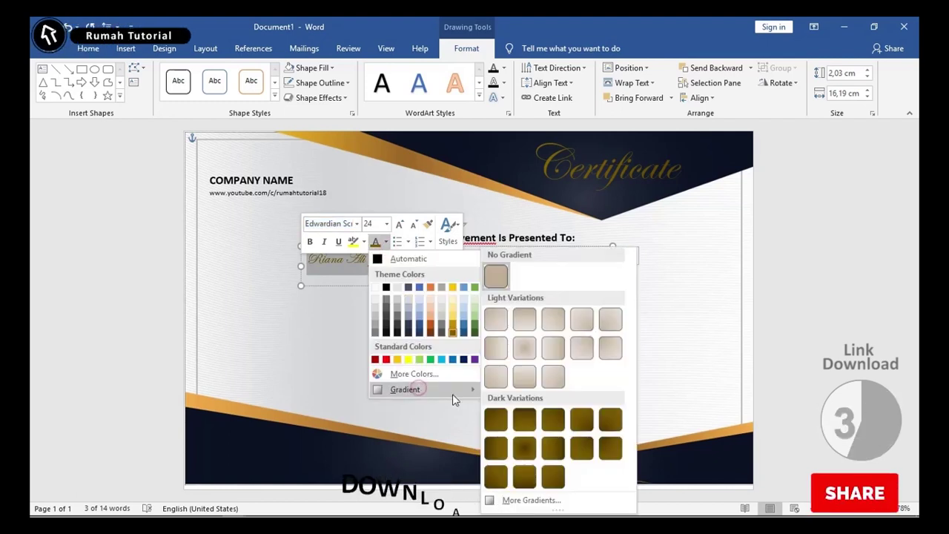
click(582, 420)
Step: Enlarge the recipient's name by two font-size steps
click(500, 262)
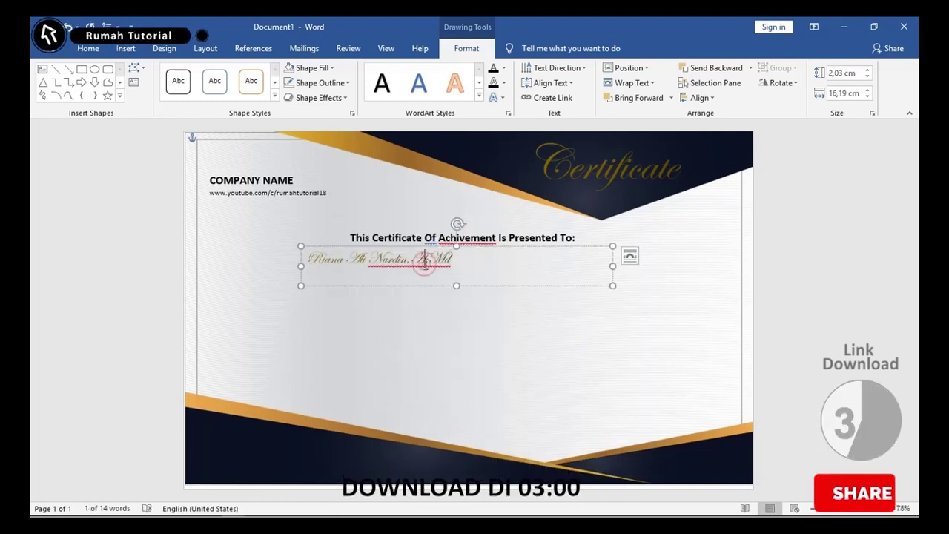
drag(453, 261, 315, 267)
key(ctrl+shift+period)
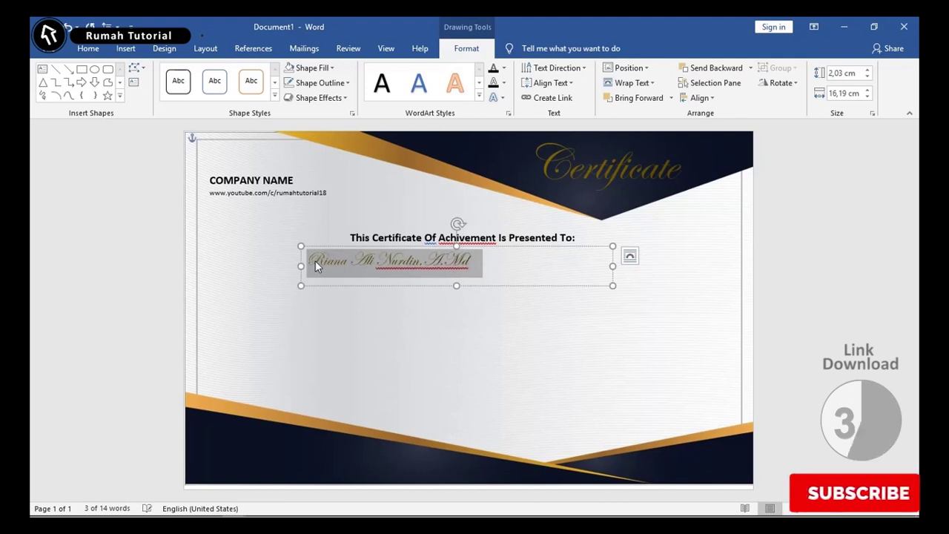
key(ctrl+shift+period)
key(ctrl+shift+period)
key(ctrl+shift+period)
key(ctrl+shift+period)
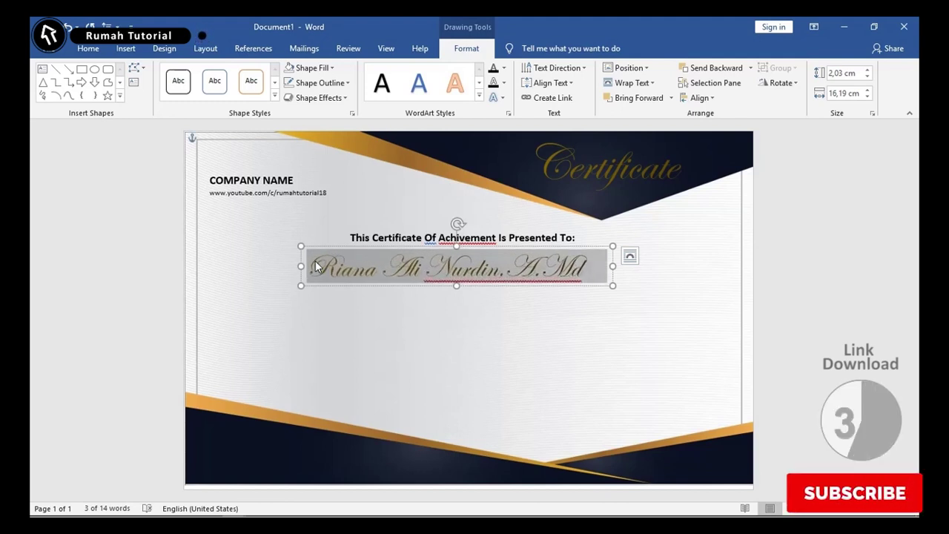
click(56, 68)
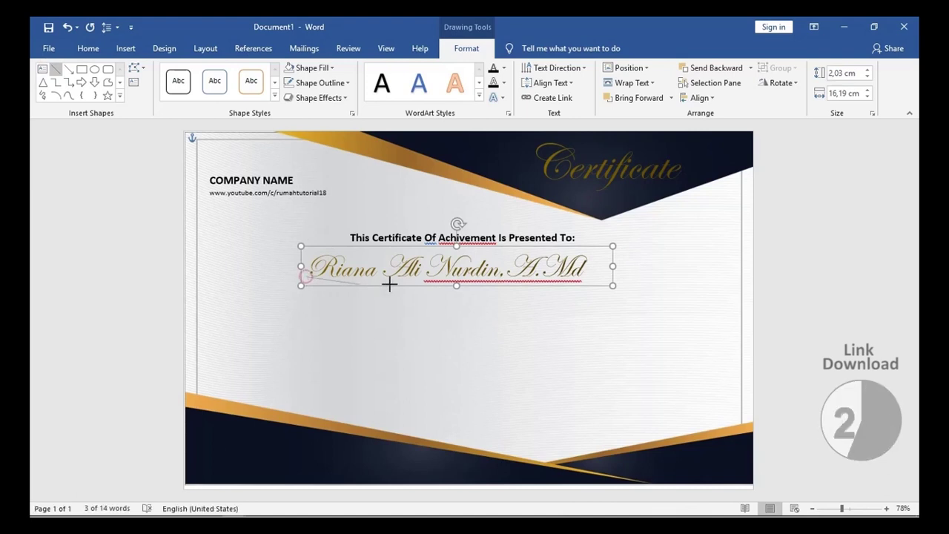
Step: Draw a line under the name, trim its ends to the name's width, and colour it gold
drag(612, 279, 615, 277)
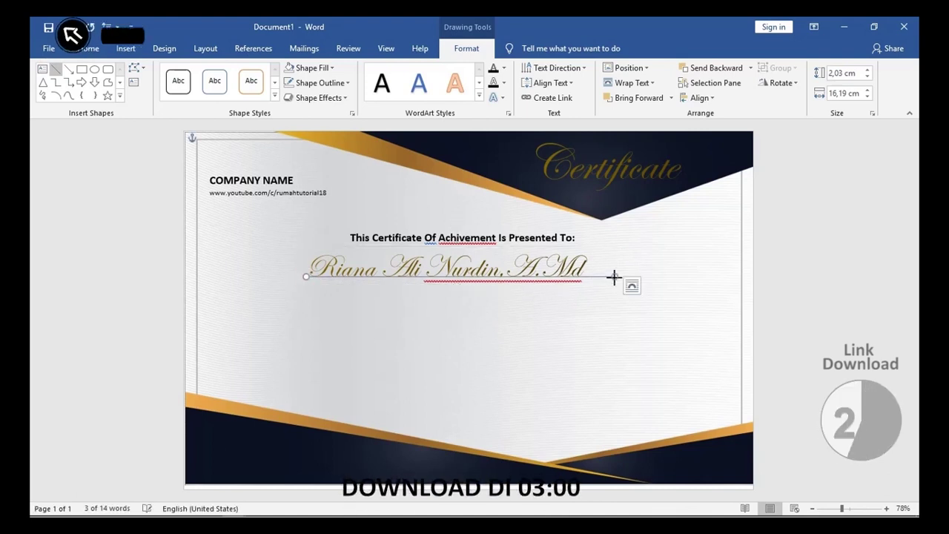
drag(296, 278, 302, 279)
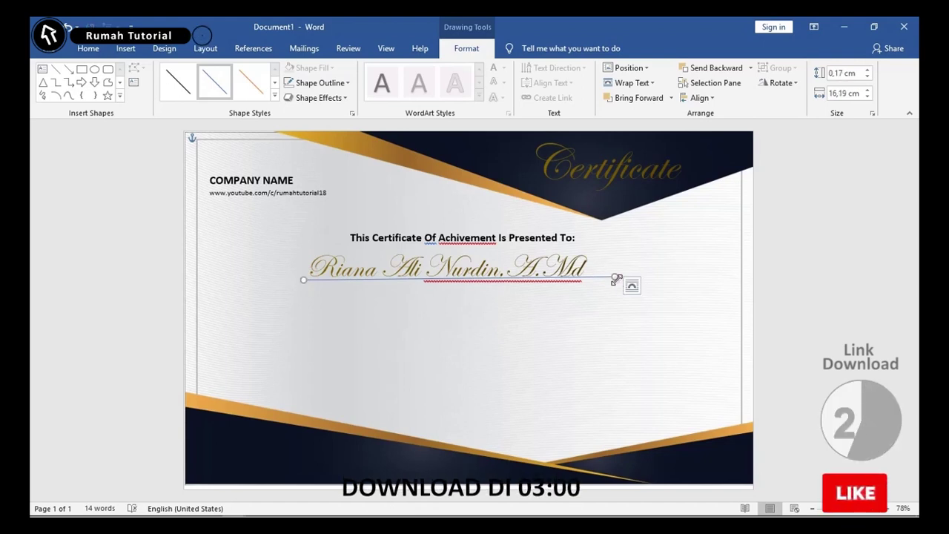
drag(616, 279, 610, 275)
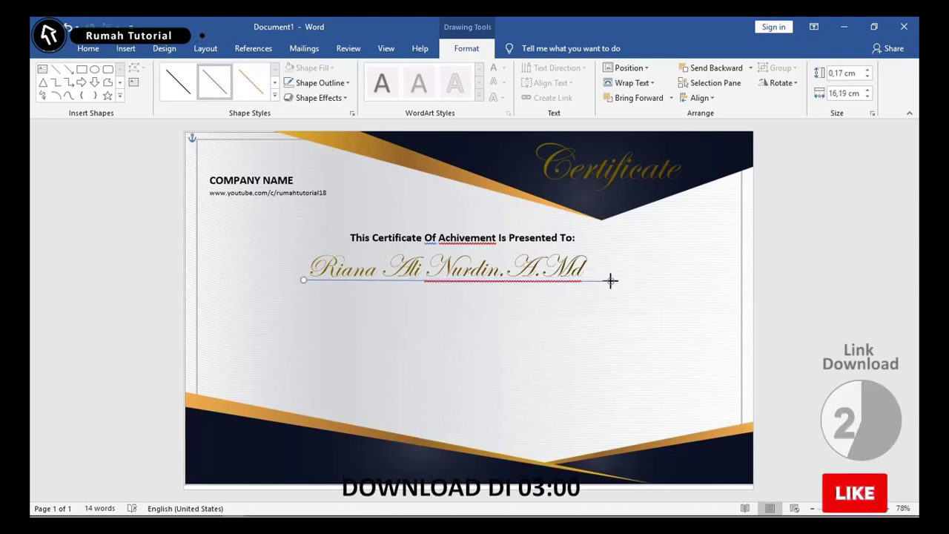
drag(607, 277, 594, 278)
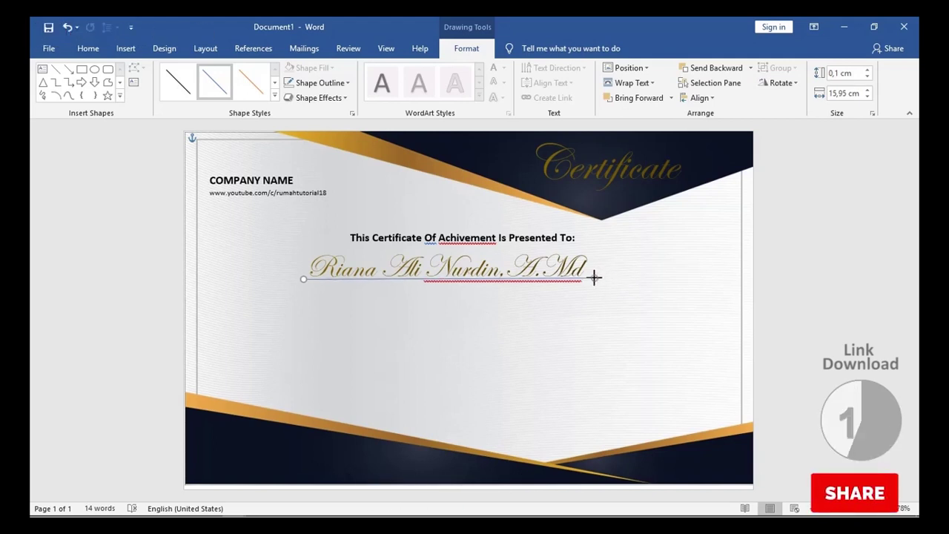
click(304, 83)
click(366, 156)
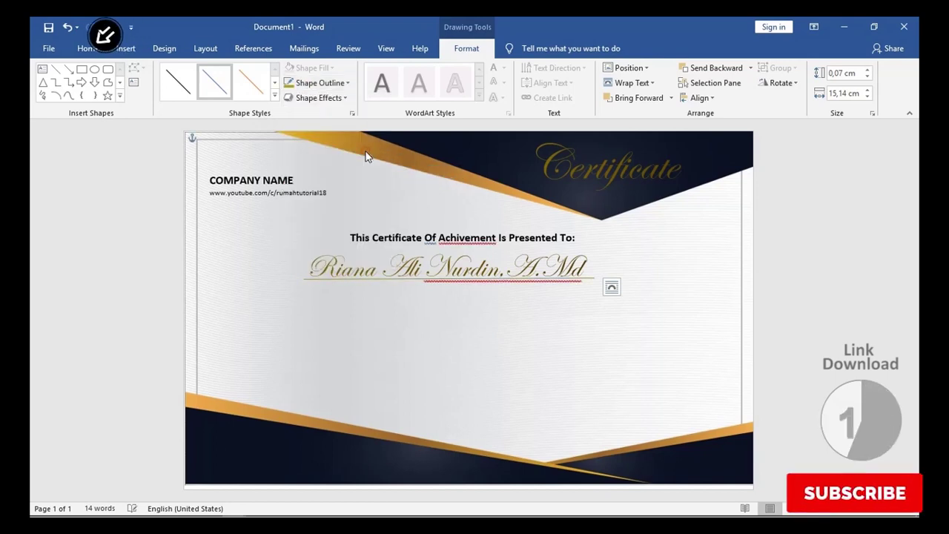
click(385, 321)
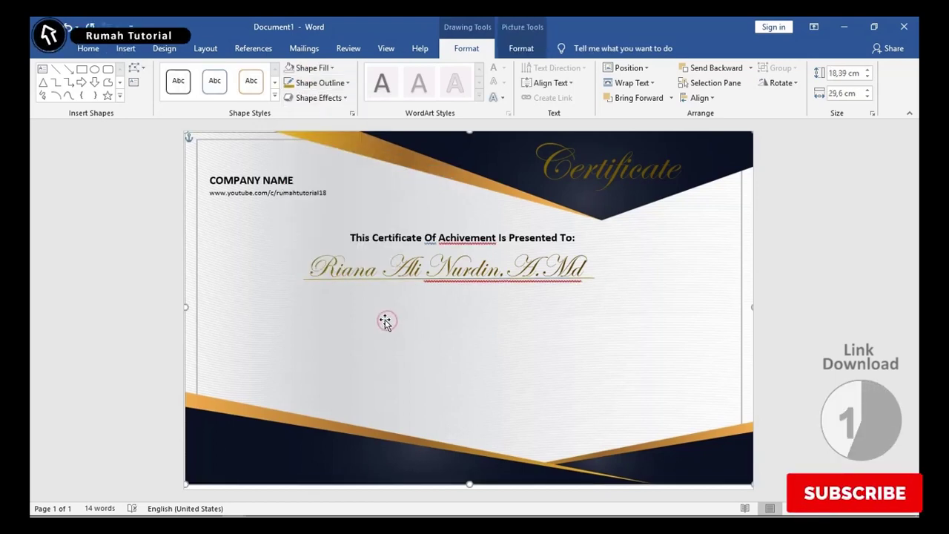
Step: Draw a large text box below the name with No Fill and No Outline
click(43, 69)
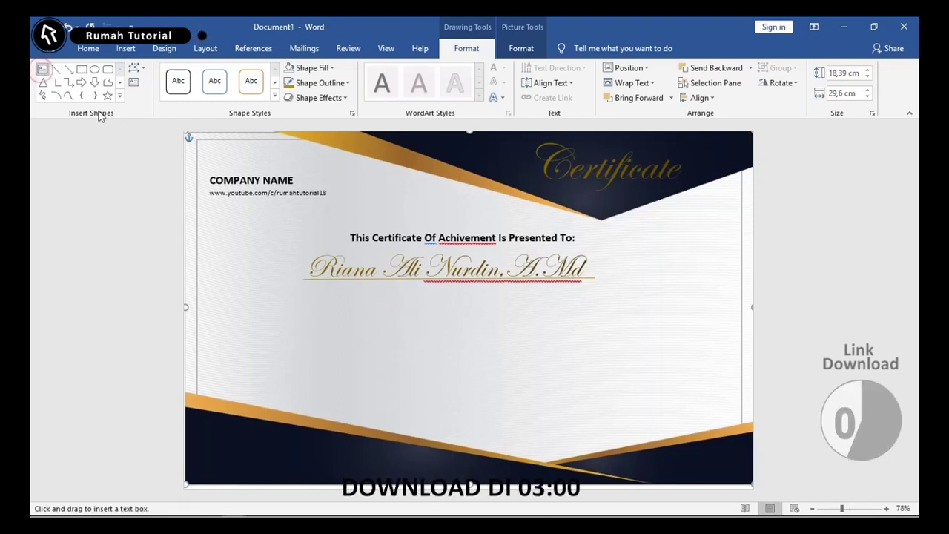
drag(273, 282, 611, 427)
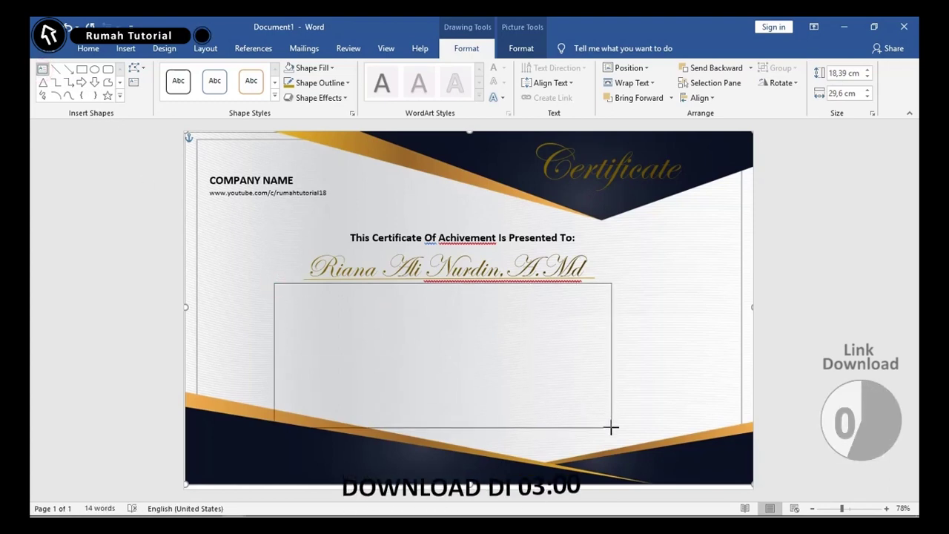
click(310, 68)
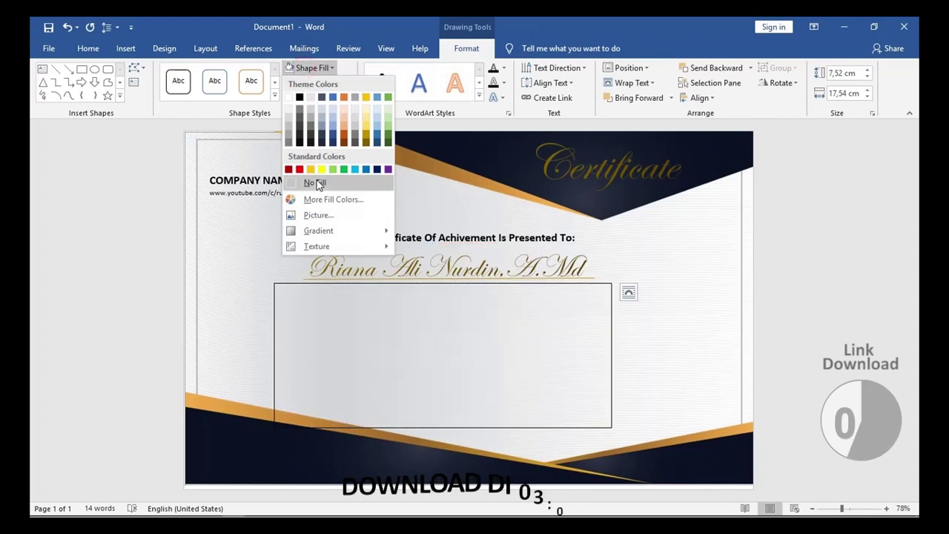
click(315, 179)
click(319, 83)
click(321, 194)
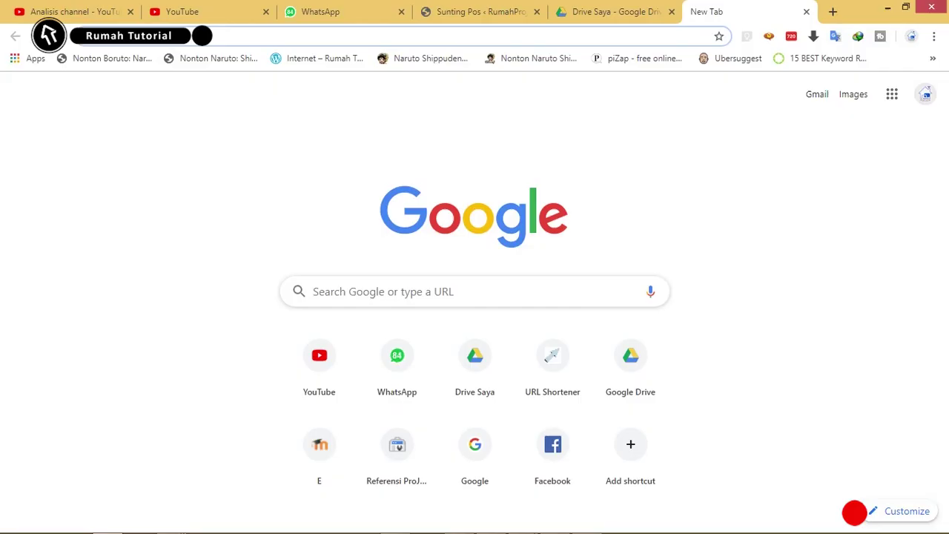
text(http://gg.gg/sertifikat407)
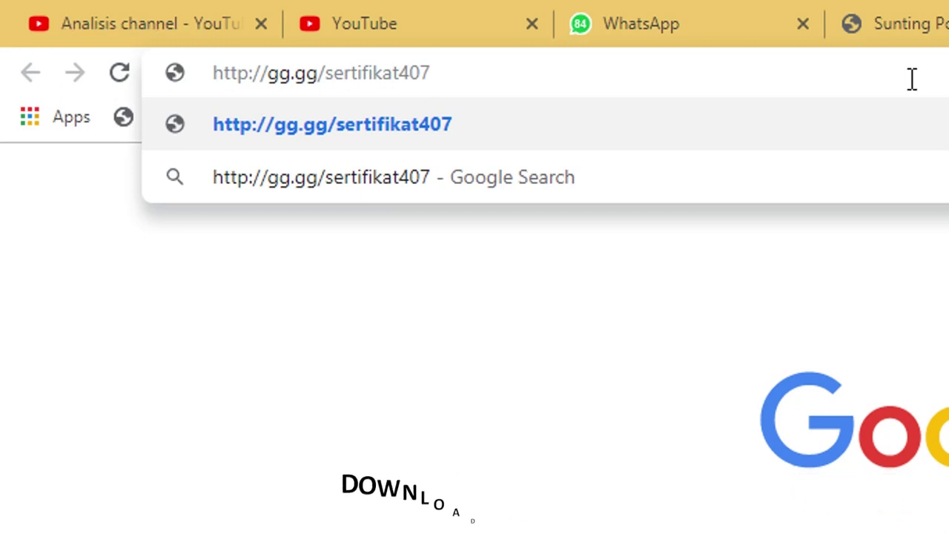
key(Return)
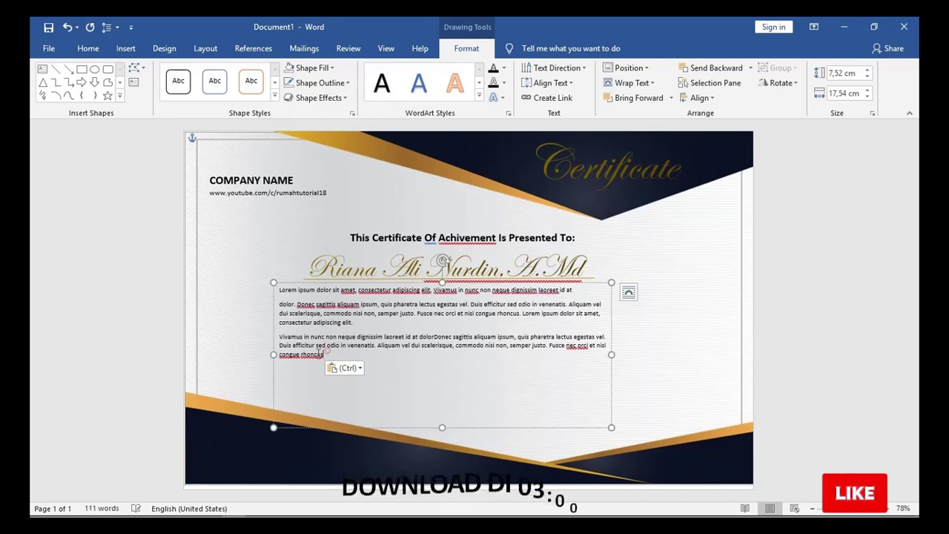
Step: Centre the lorem ipsum paragraphs and shorten their text box to fit the text
mouse_move(337, 354)
mouse_down()
mouse_move(265, 338)
mouse_move(268, 306)
mouse_up()
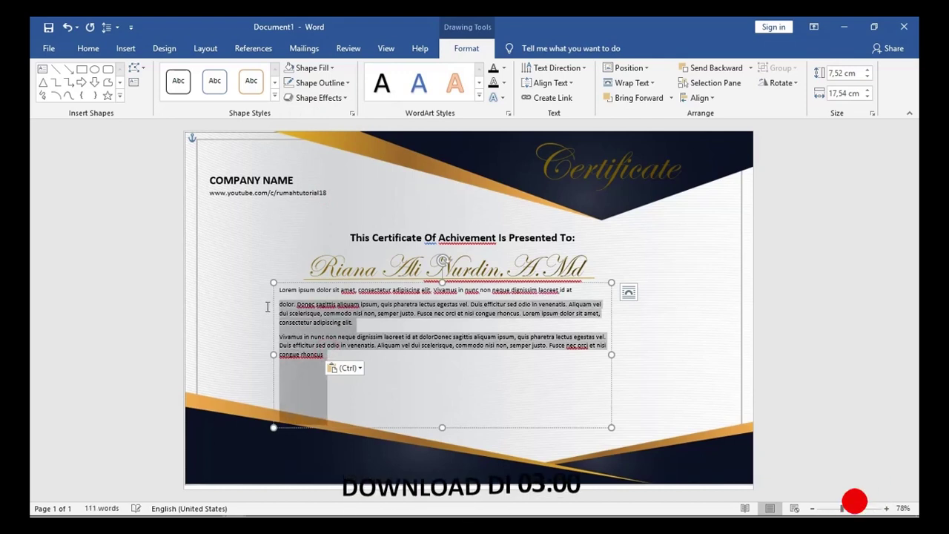
key(ctrl+e)
click(272, 312)
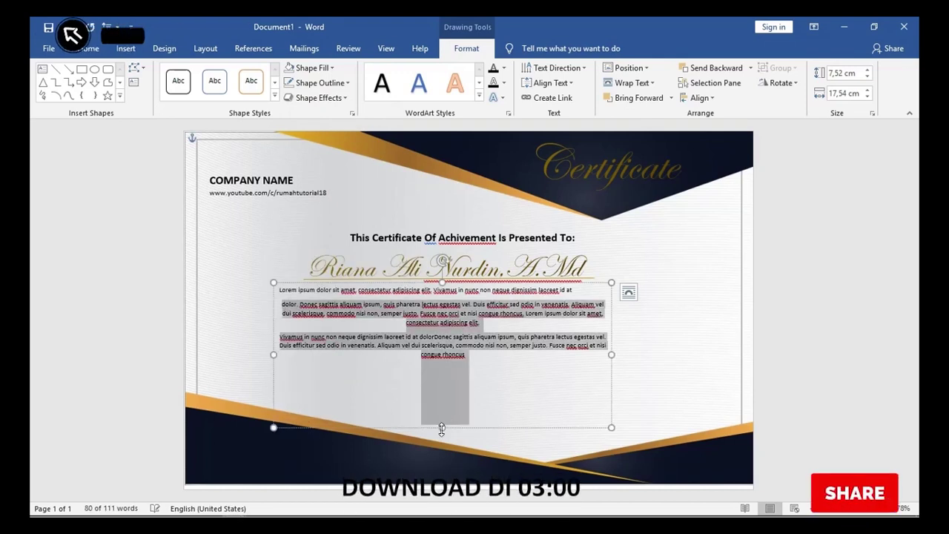
drag(444, 425, 443, 367)
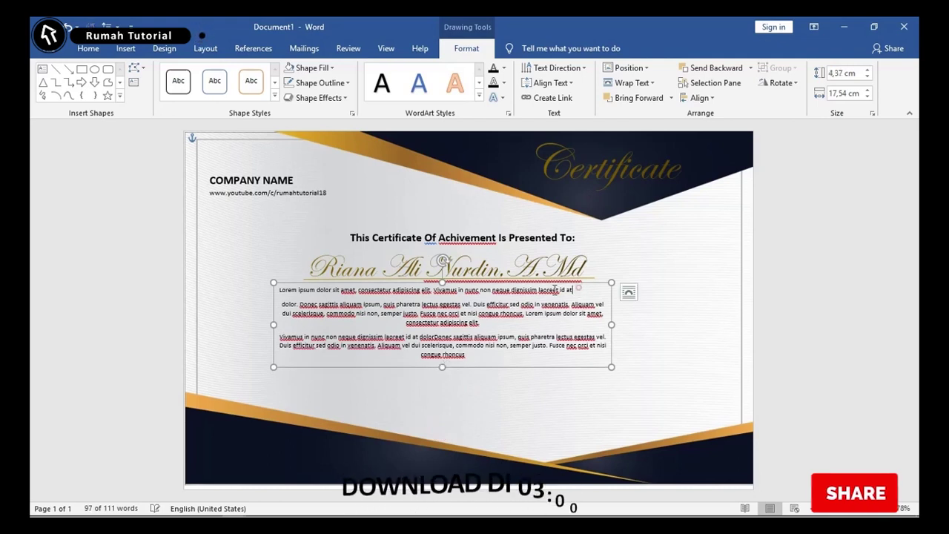
Step: Make the opening line of the body text bold and centred
drag(573, 290, 281, 290)
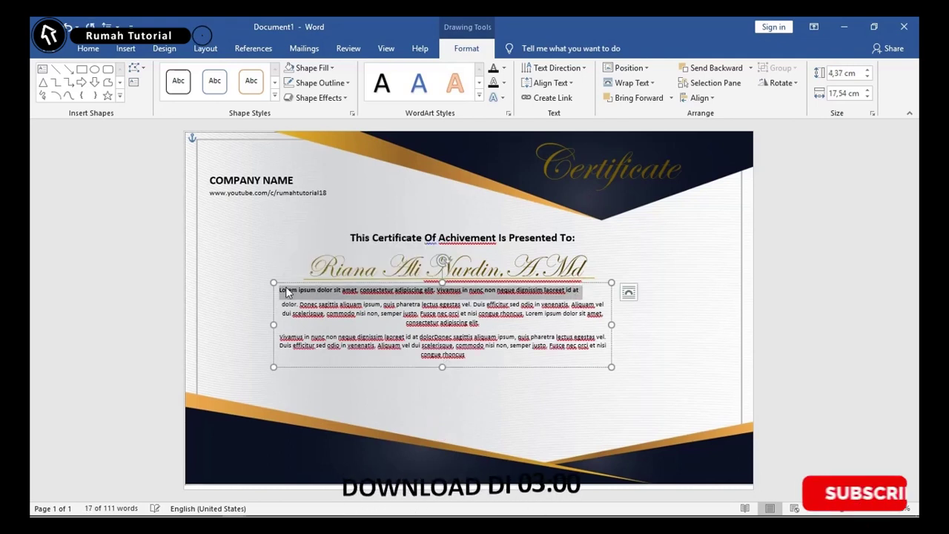
key(ctrl+b)
key(ctrl+e)
click(329, 384)
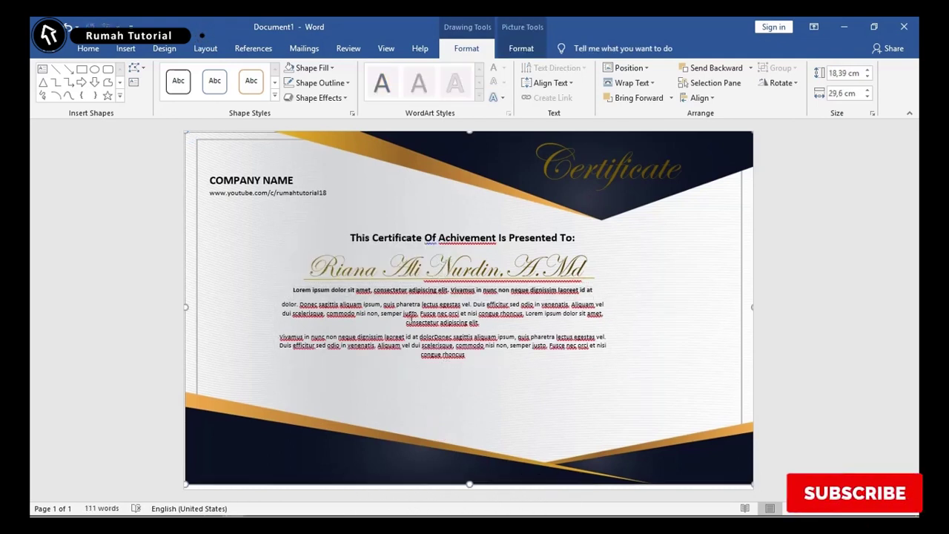
Step: Nudge the body text box slightly right and compare it with the recipient name box
click(459, 283)
key(Right)
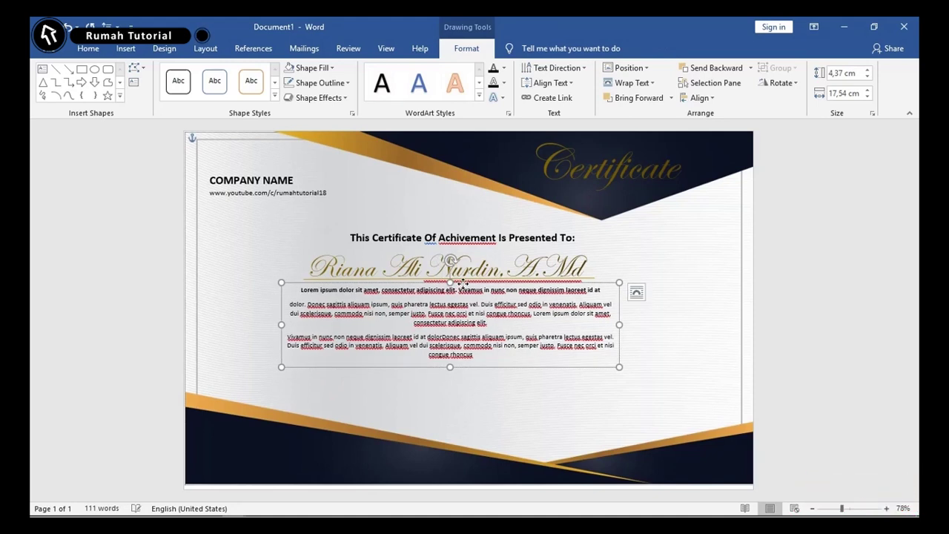
click(470, 265)
click(496, 387)
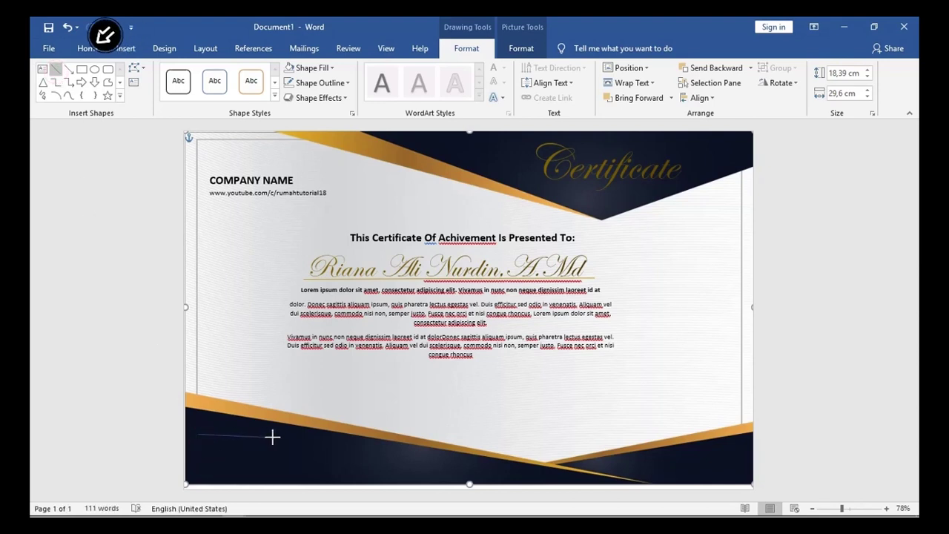
Step: Draw a short gold 2¼ pt signature line at the bottom left
drag(251, 437, 274, 434)
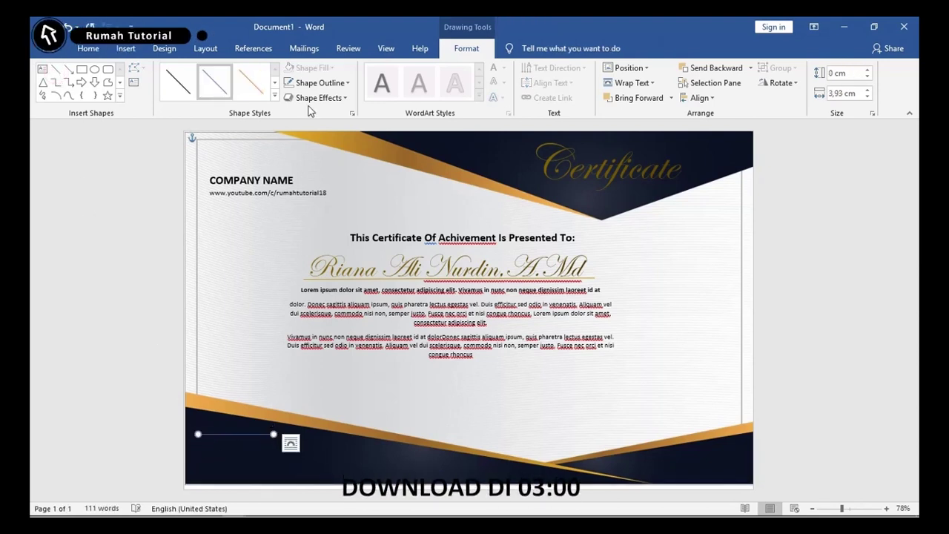
click(319, 82)
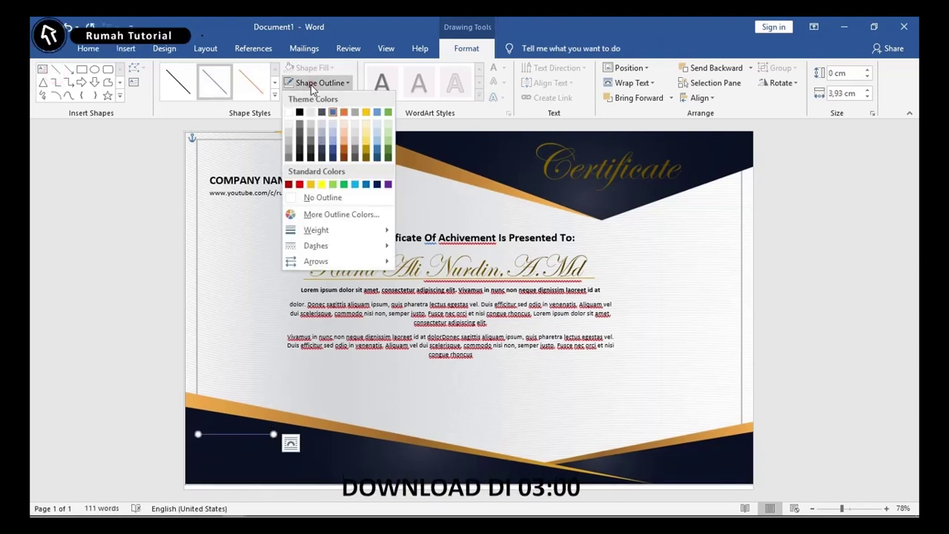
click(362, 153)
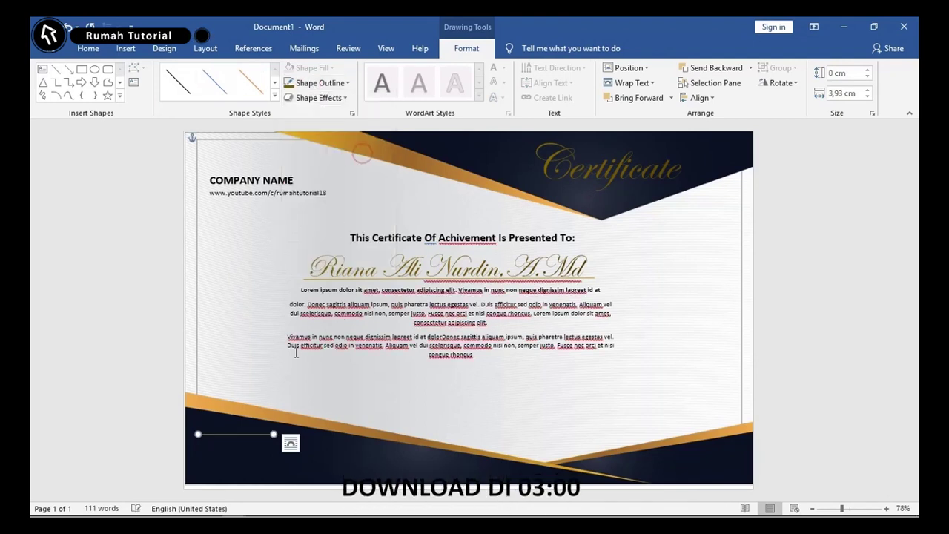
click(323, 82)
click(343, 230)
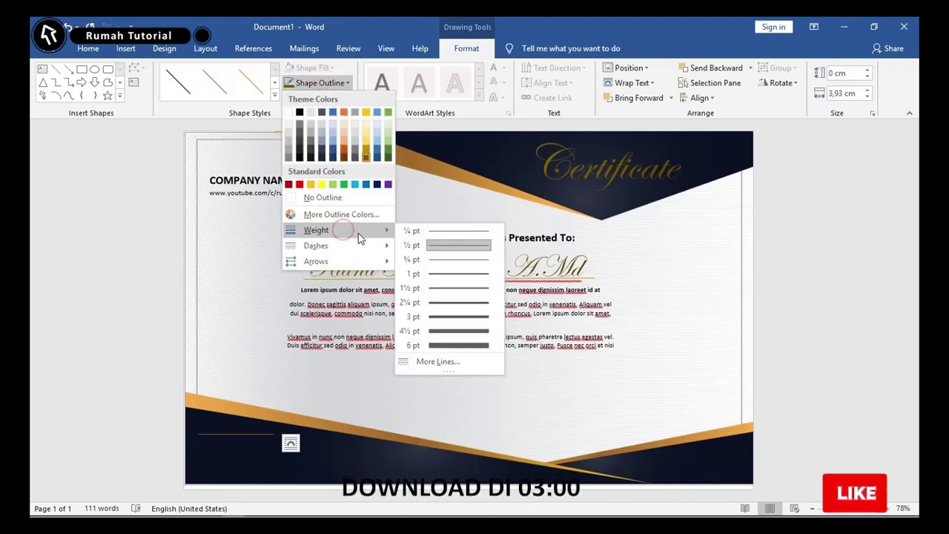
click(434, 304)
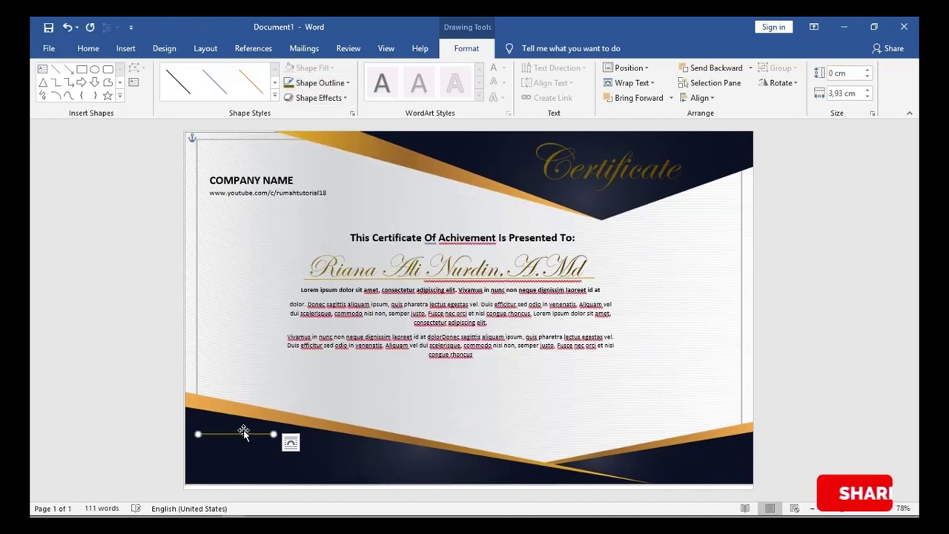
Step: Keep the left line in place and draw a second signature line at the bottom right
drag(244, 438, 265, 417)
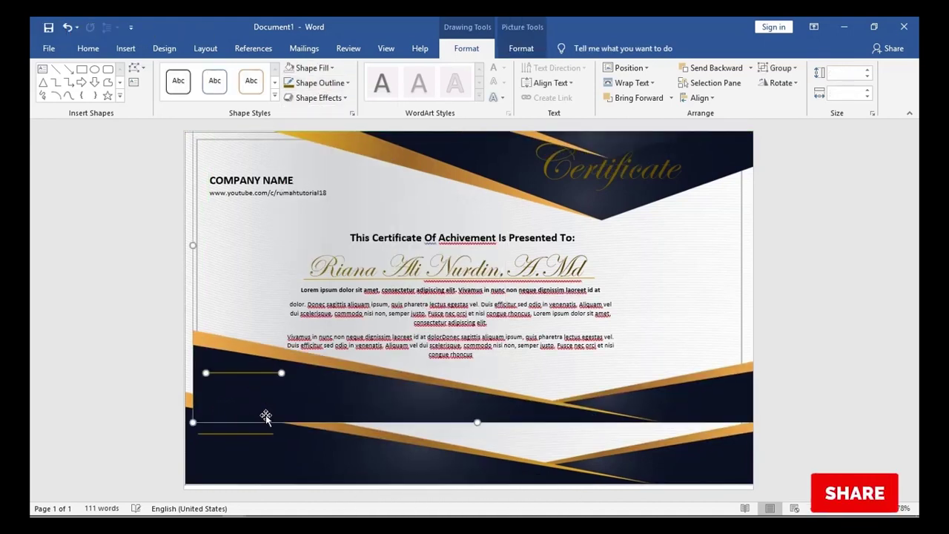
key(Escape)
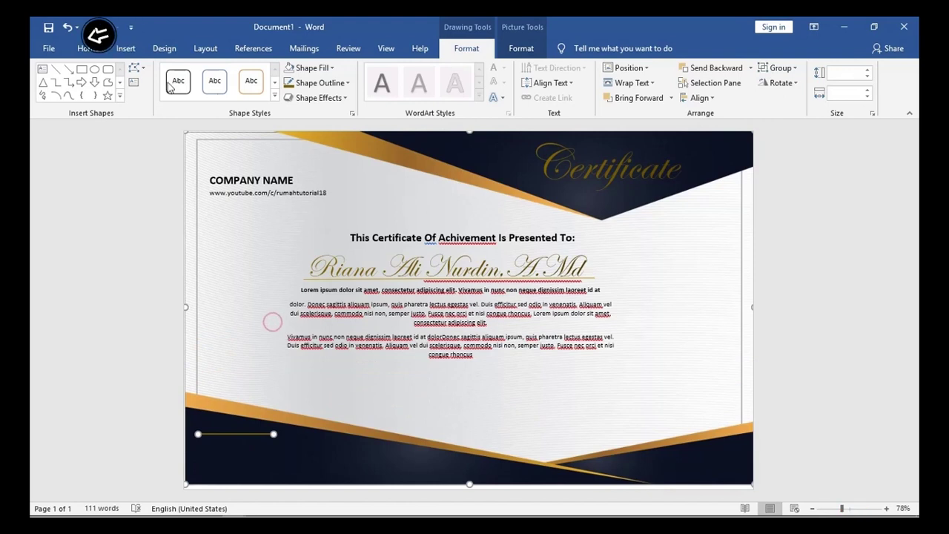
click(56, 72)
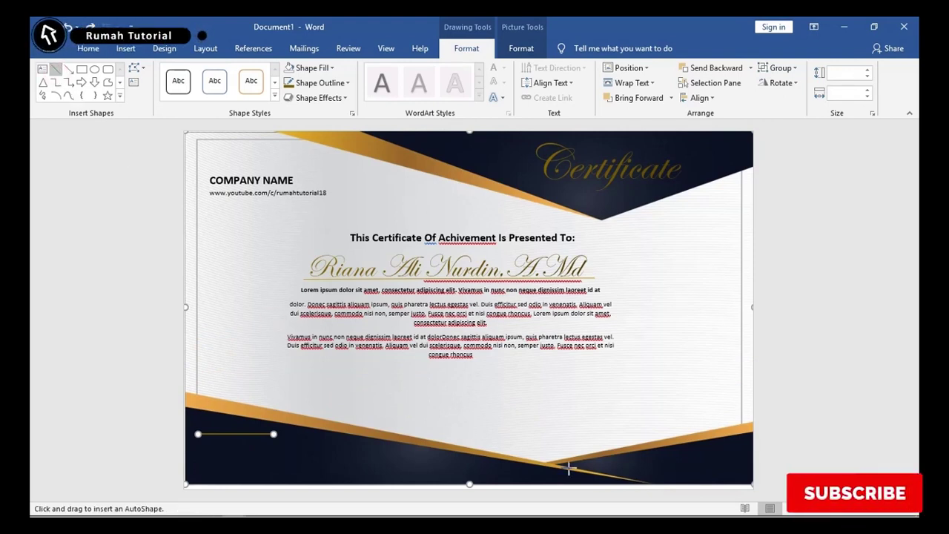
drag(683, 464, 700, 455)
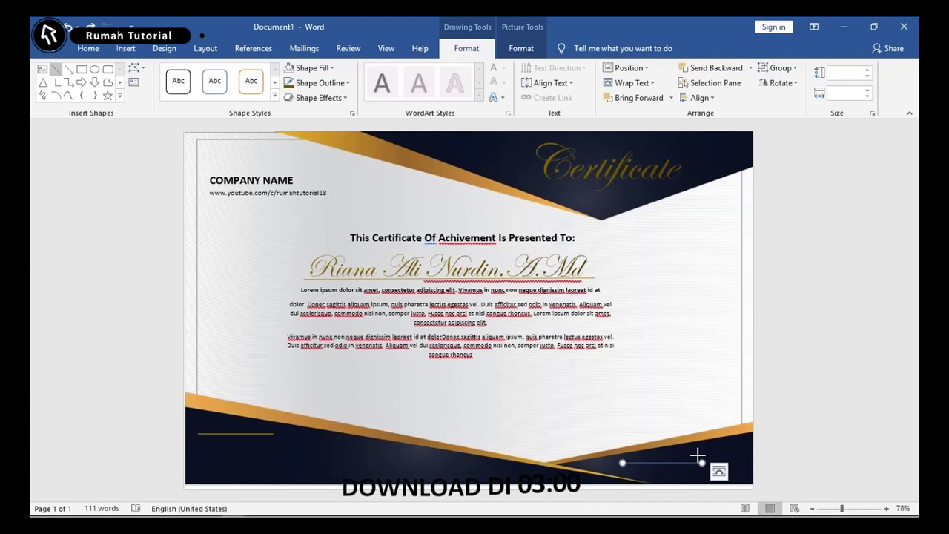
Step: Give the bottom-right signature line a 2¼ pt gold outline
click(330, 84)
mouse_move(339, 230)
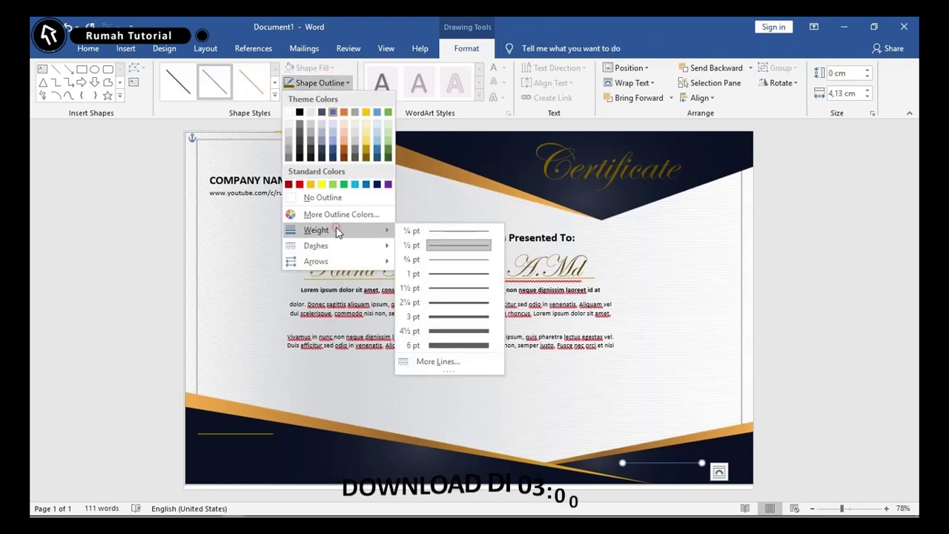
click(466, 303)
click(330, 82)
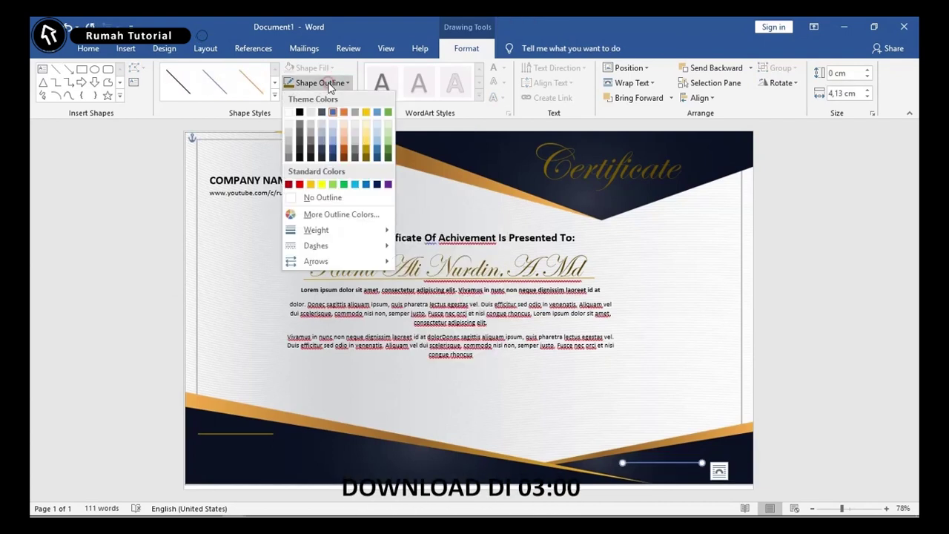
click(365, 158)
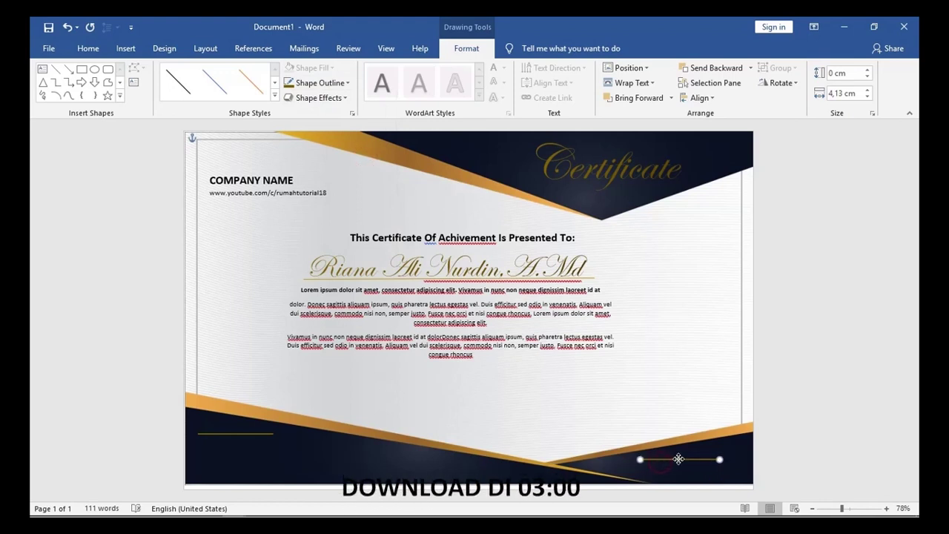
Step: Move both signature lines so they sit level near the bottom edge
click(242, 434)
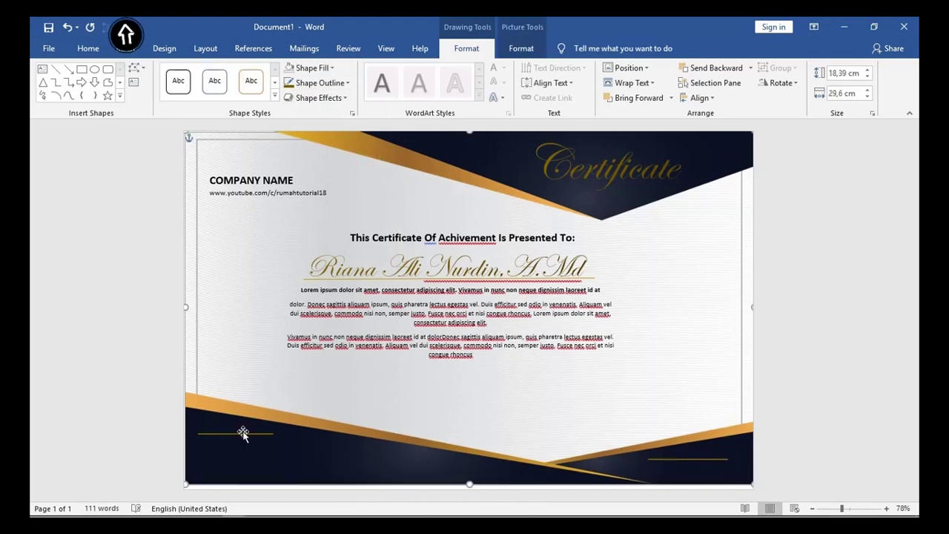
click(261, 438)
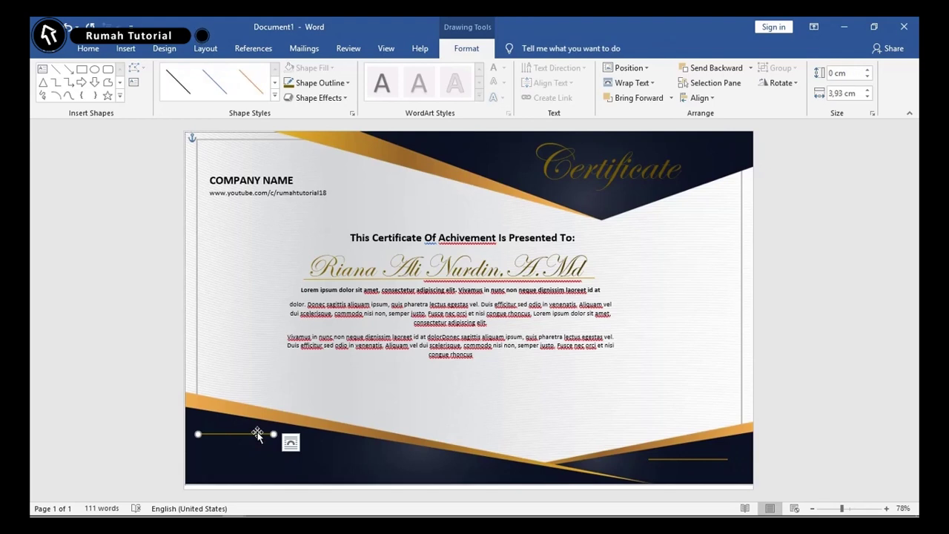
drag(259, 436, 271, 444)
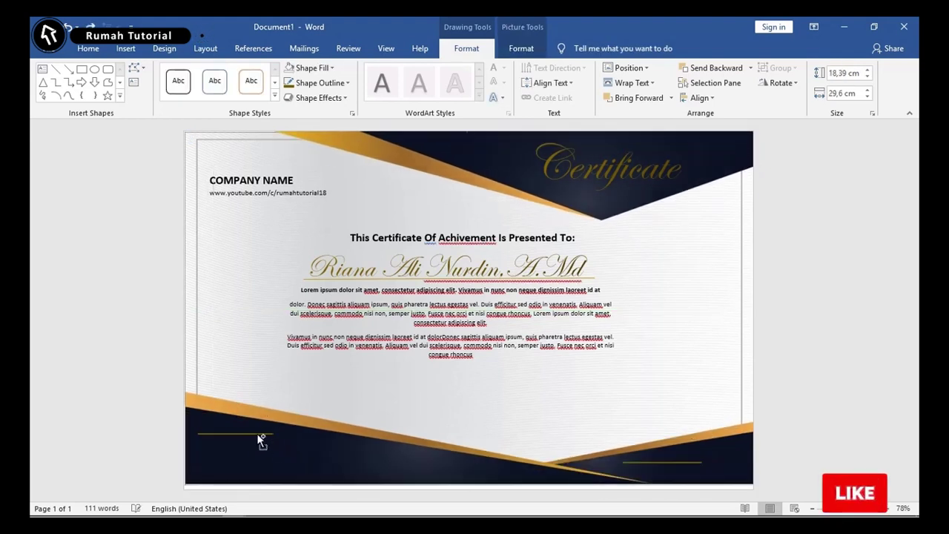
click(257, 433)
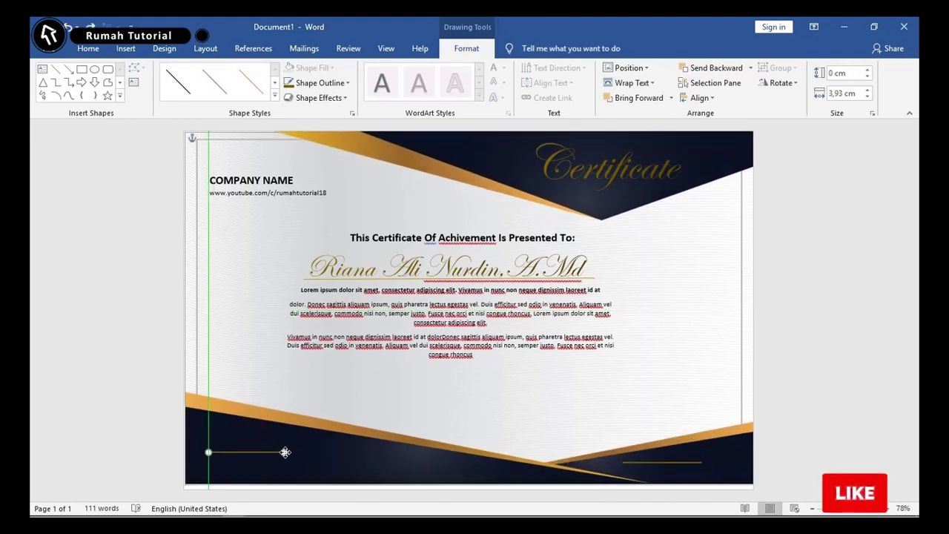
drag(286, 451, 285, 456)
drag(679, 465, 710, 460)
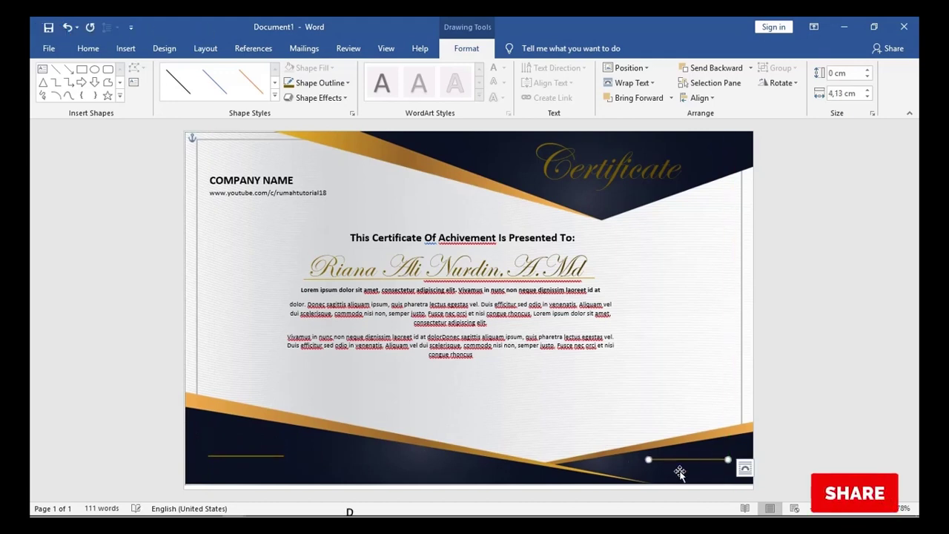
drag(268, 464, 276, 458)
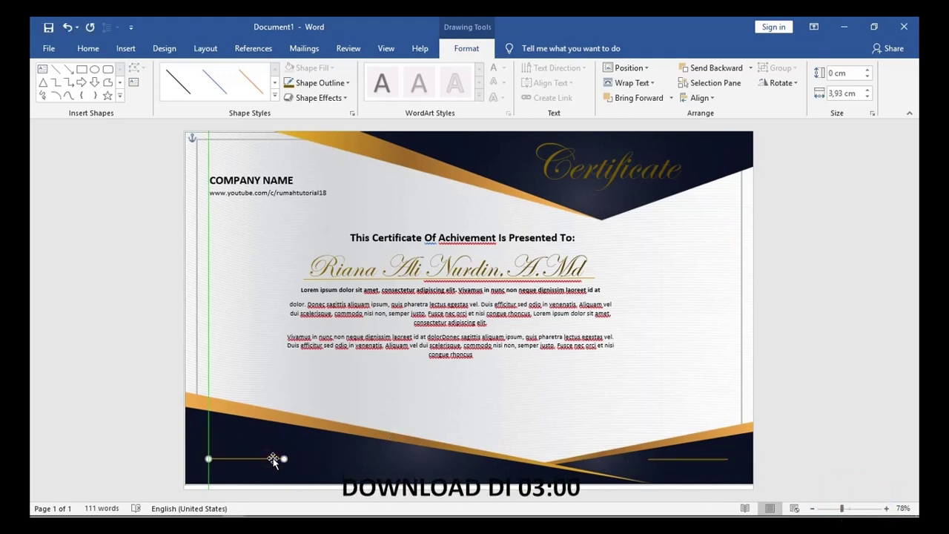